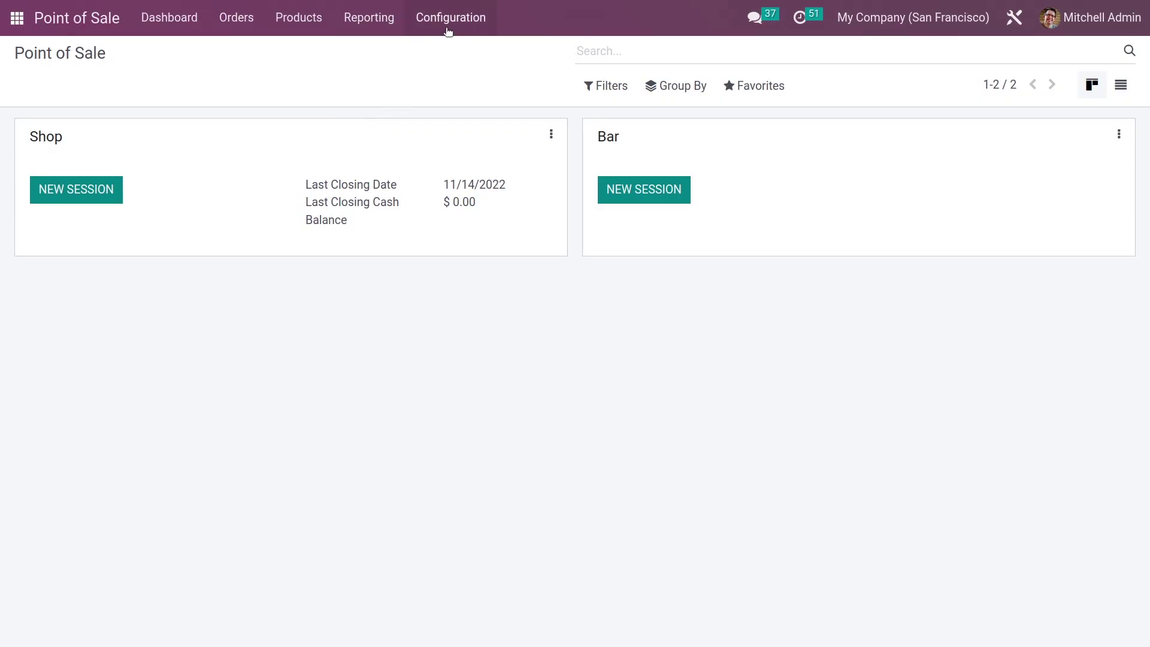
# Open the PoS Product Categories list under Configuration.
pyautogui.click(447, 24)
pyautogui.click(490, 147)
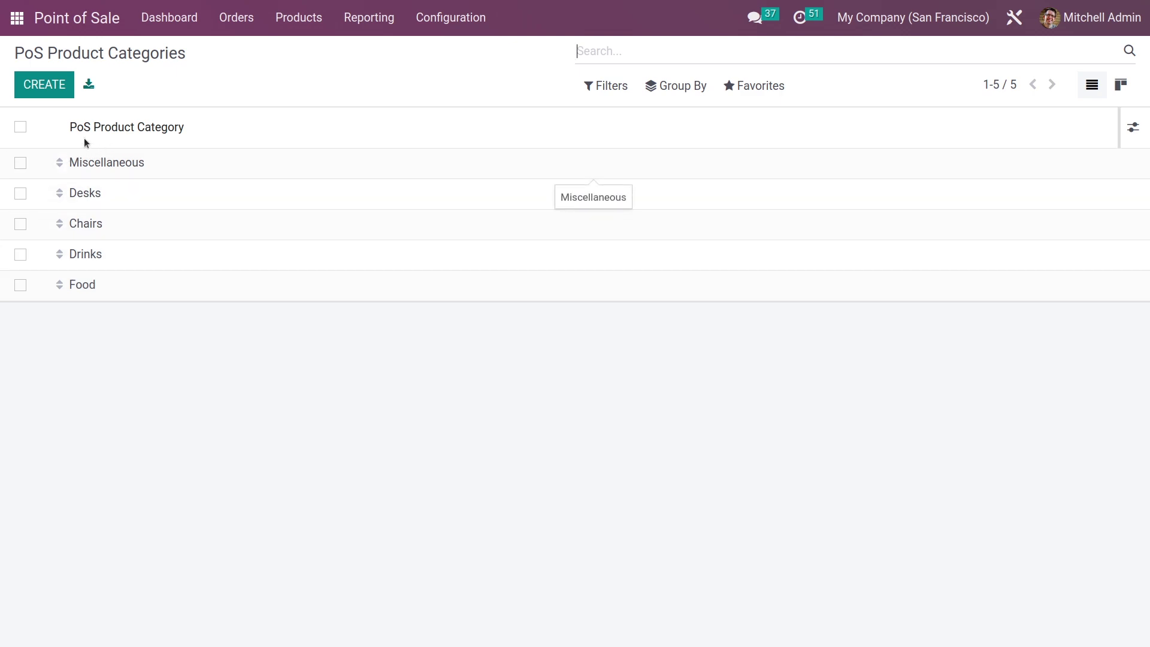
# Create a new PoS category named 'Soft Drinks'.
pyautogui.click(48, 96)
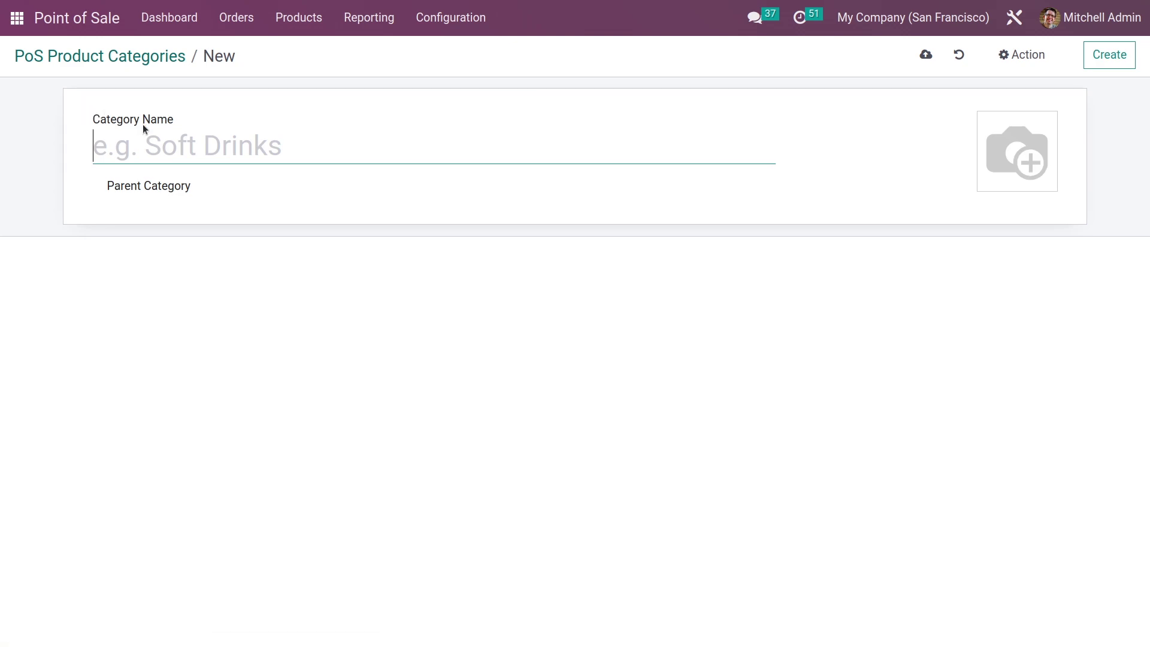
pyautogui.write('Soft D')
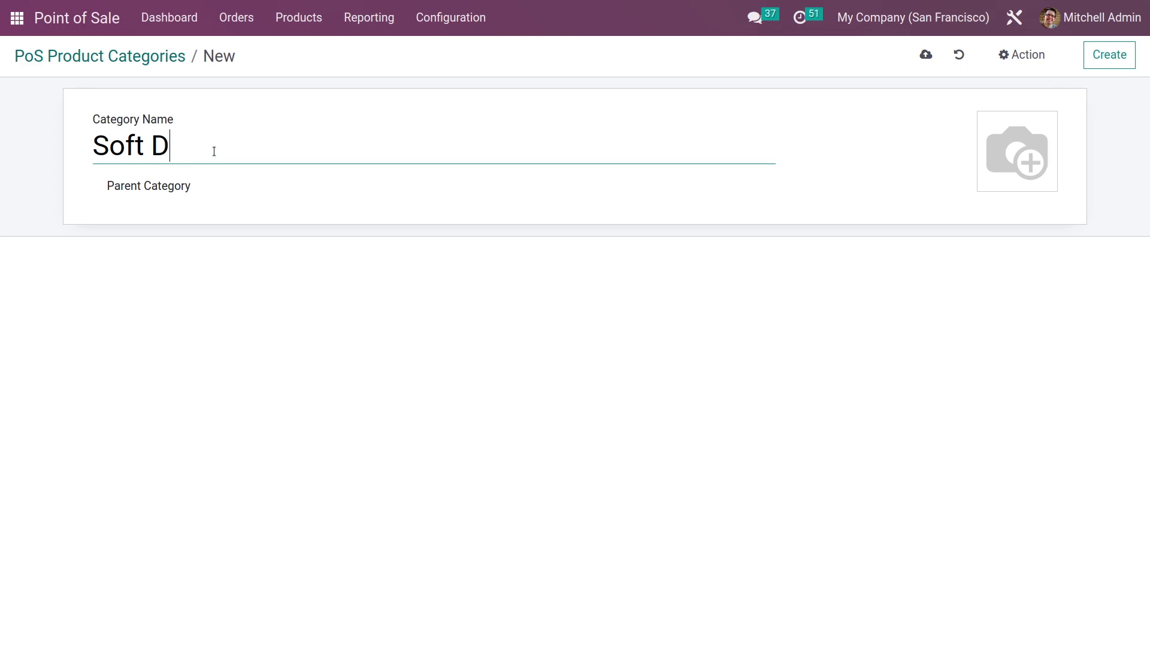
pyautogui.write('RINKI')
pyautogui.press('BackSpace')
pyautogui.press('BackSpace')
pyautogui.press('BackSpace')
pyautogui.press('BackSpace')
pyautogui.press('BackSpace')
pyautogui.write('rings')
pyautogui.click(216, 150)
pyautogui.press('BackSpace')
pyautogui.write('ks')
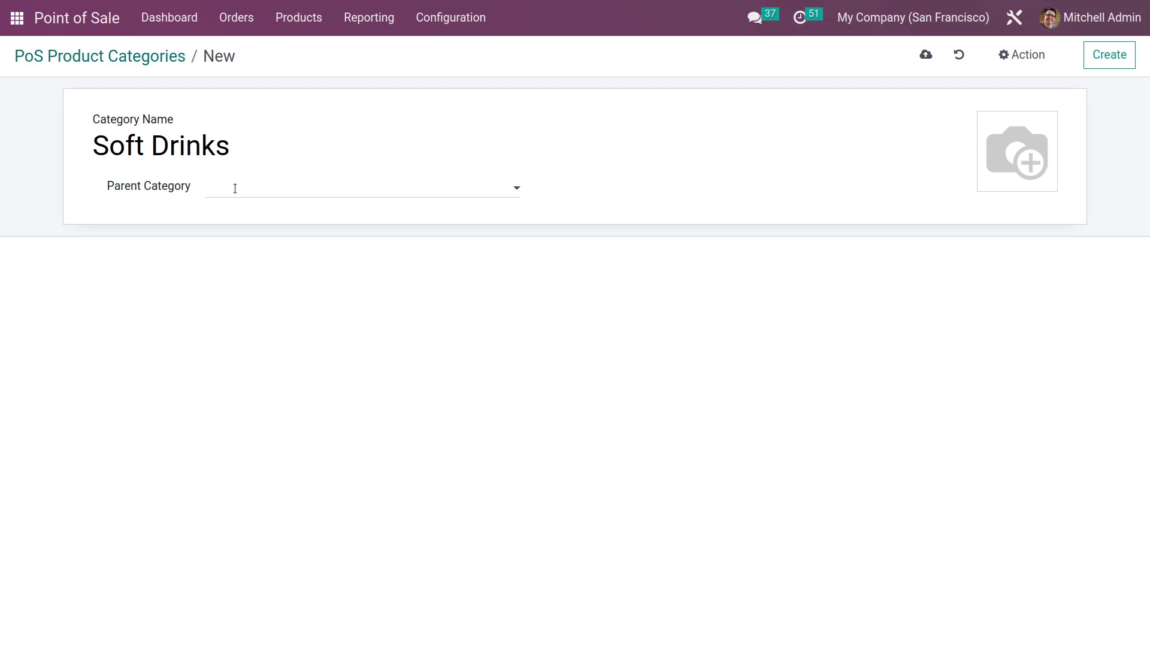
# Leave Parent Category empty and open the file chooser for the category image.
pyautogui.click(234, 188)
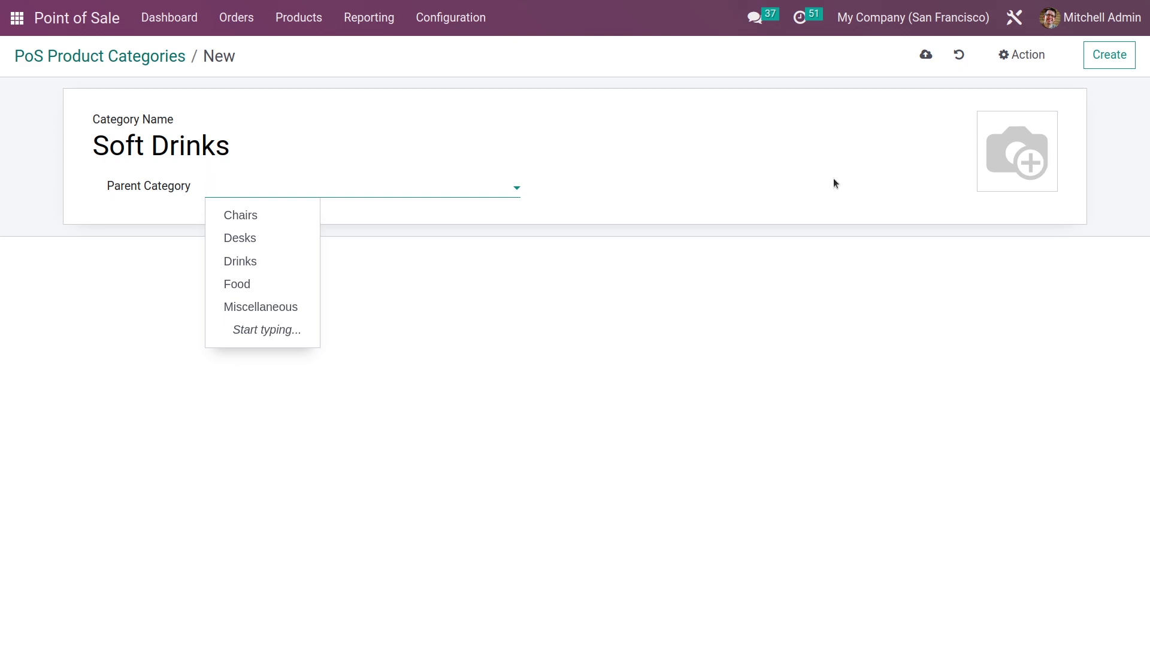
pyautogui.click(922, 167)
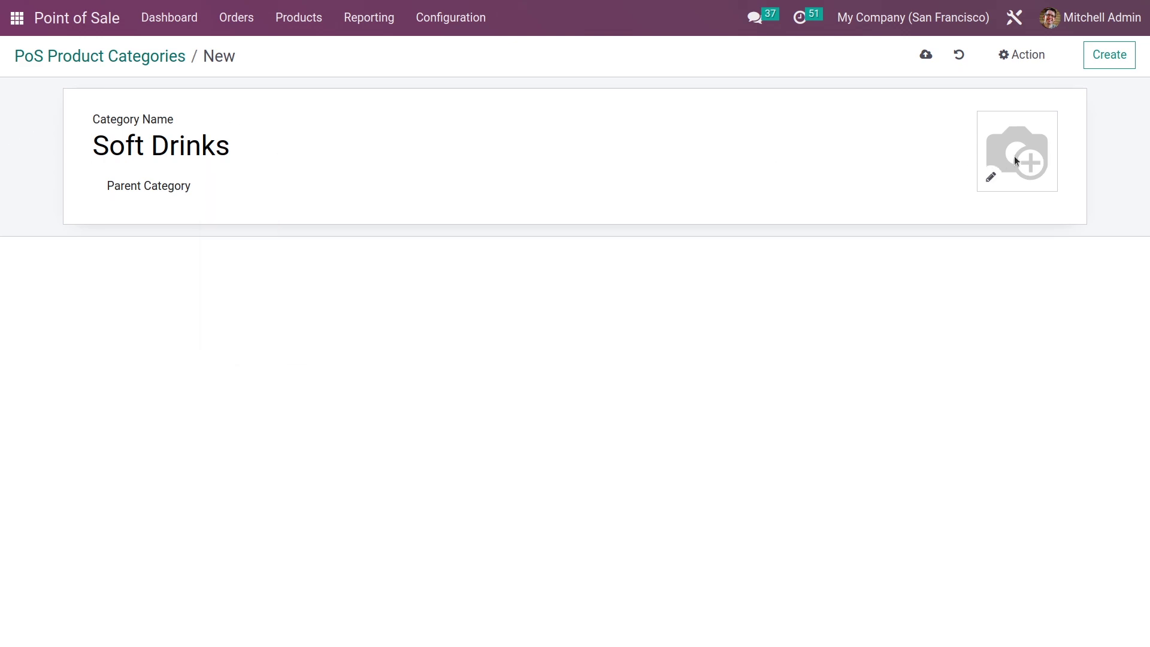
pyautogui.click(990, 179)
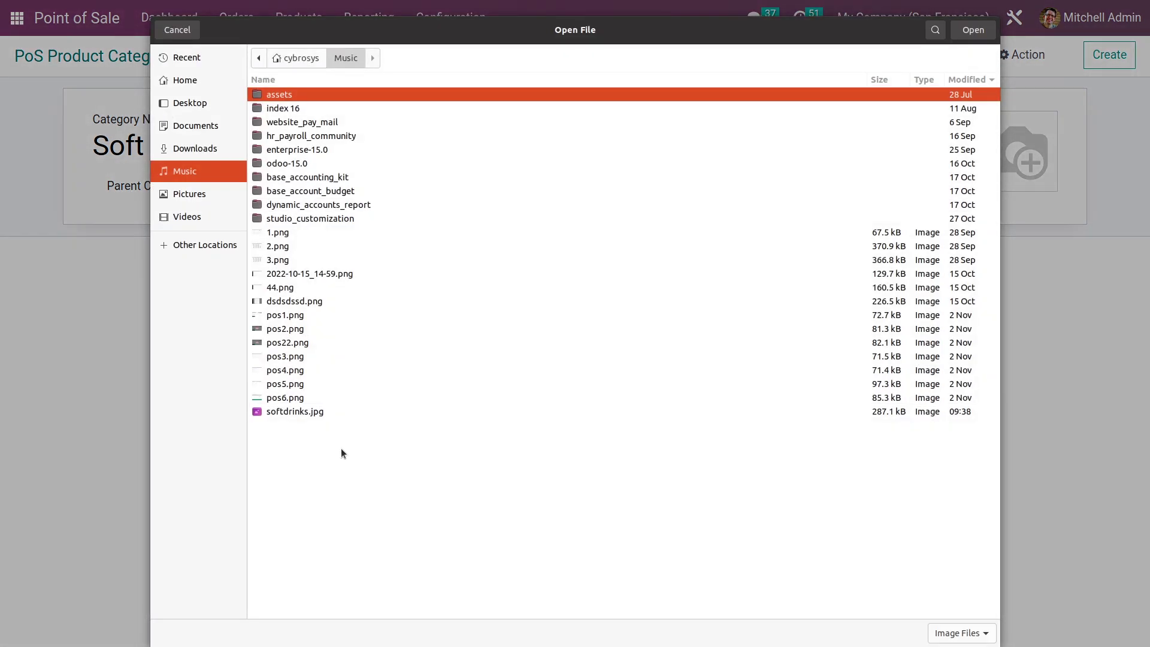
# Attach softdrinks.jpg as the Soft Drinks image, save, and return to the categories list.
pyautogui.click(342, 411)
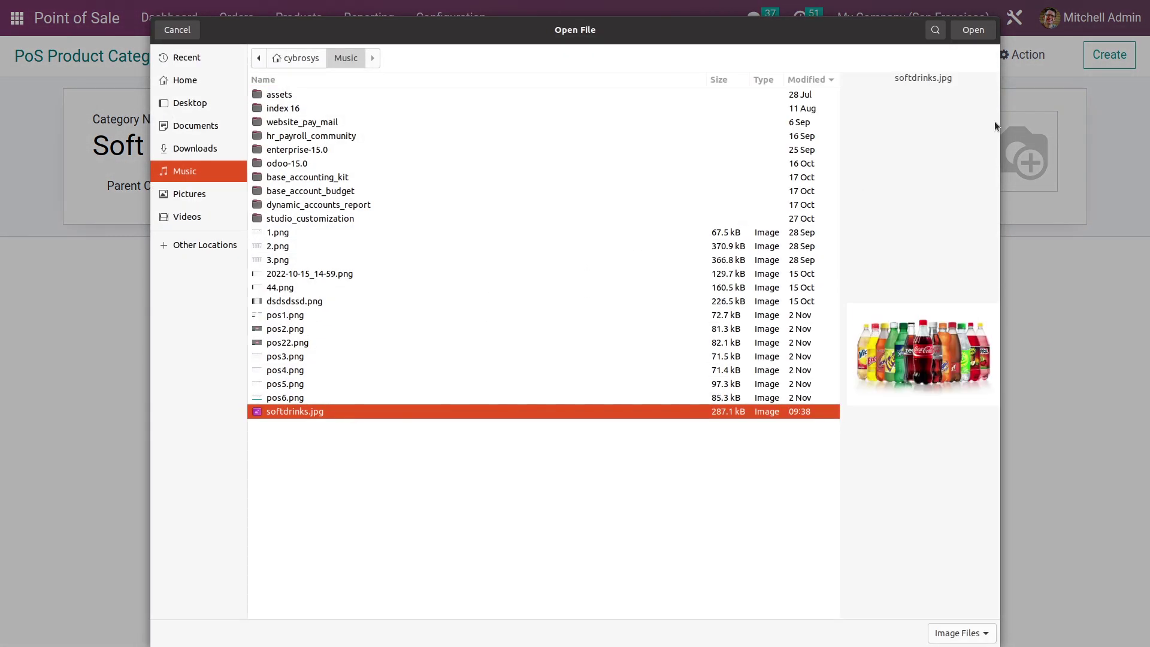
pyautogui.click(971, 30)
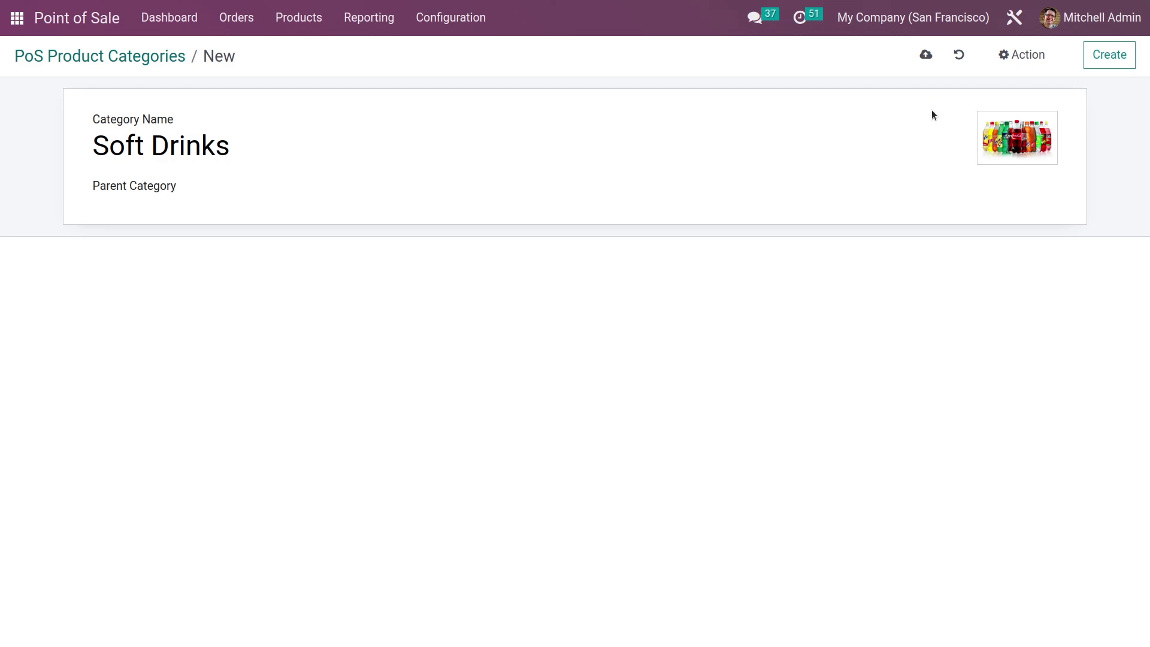
pyautogui.click(927, 57)
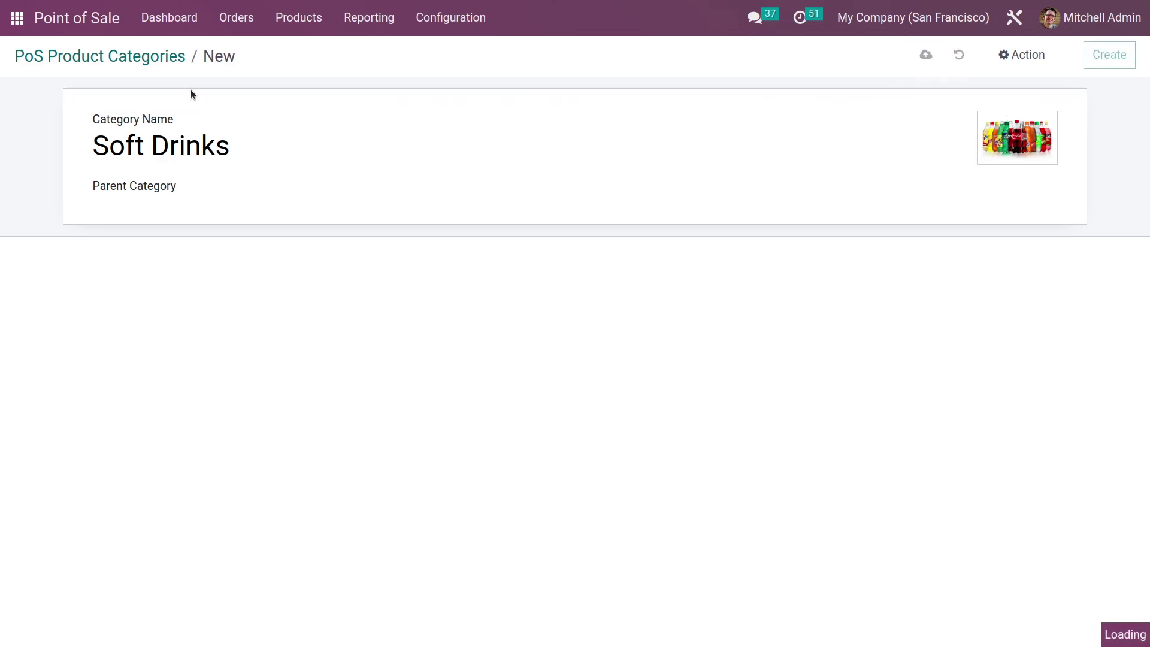
pyautogui.click(143, 63)
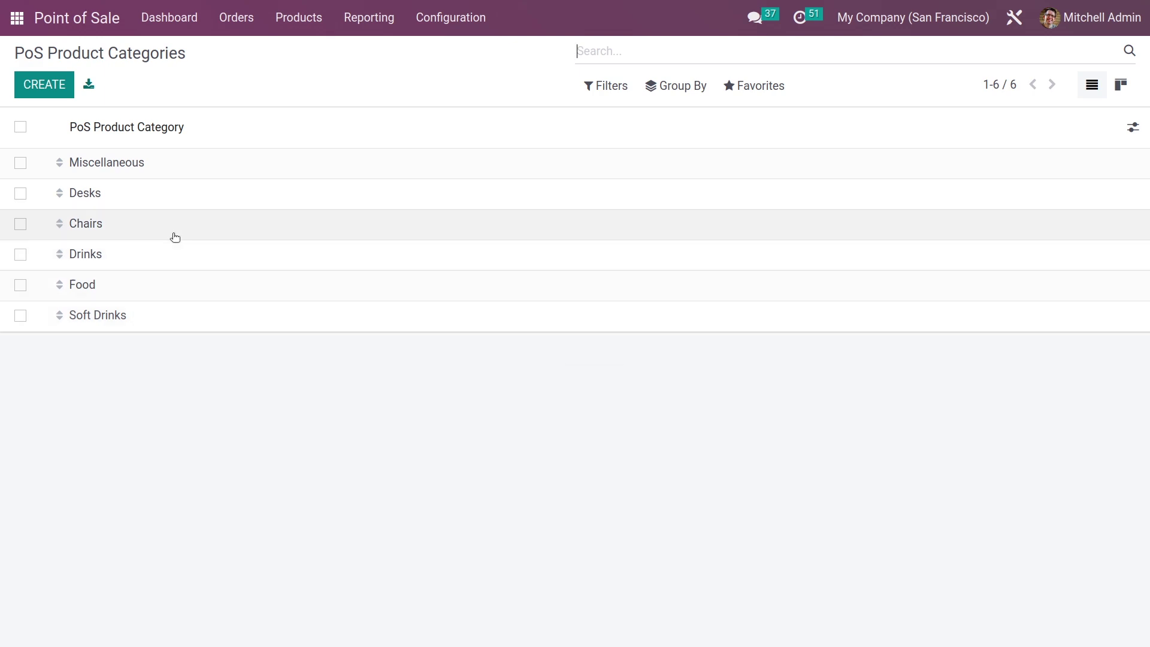
pyautogui.click(311, 20)
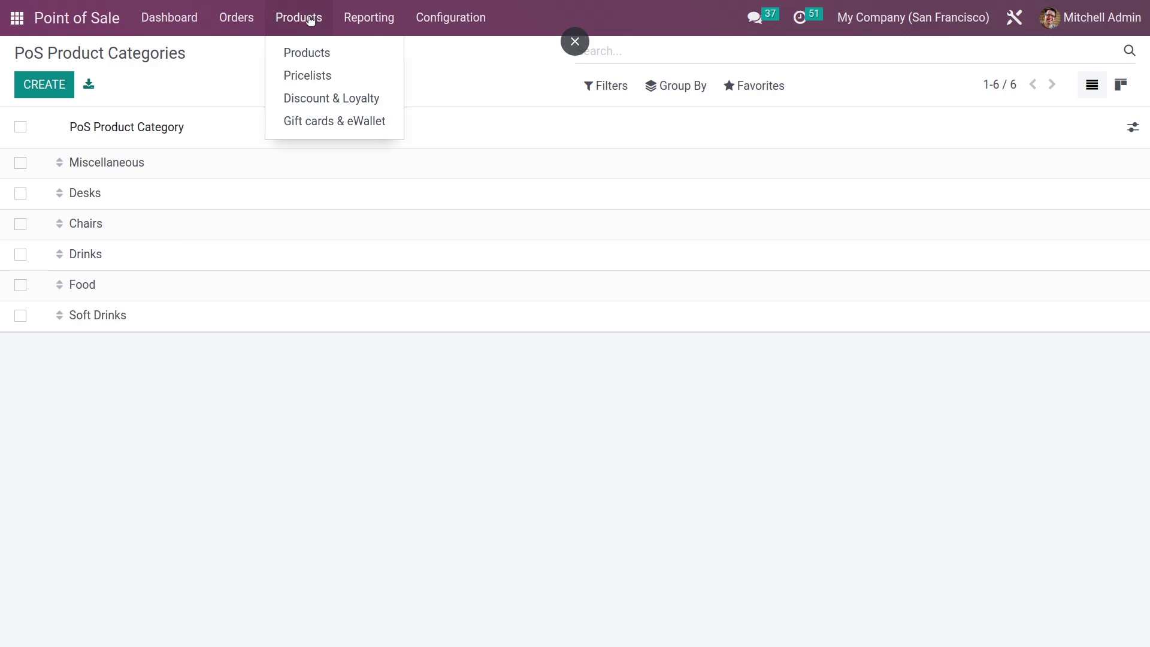
# Create a new product named 'fanta' with a sales price of 80.
pyautogui.click(310, 46)
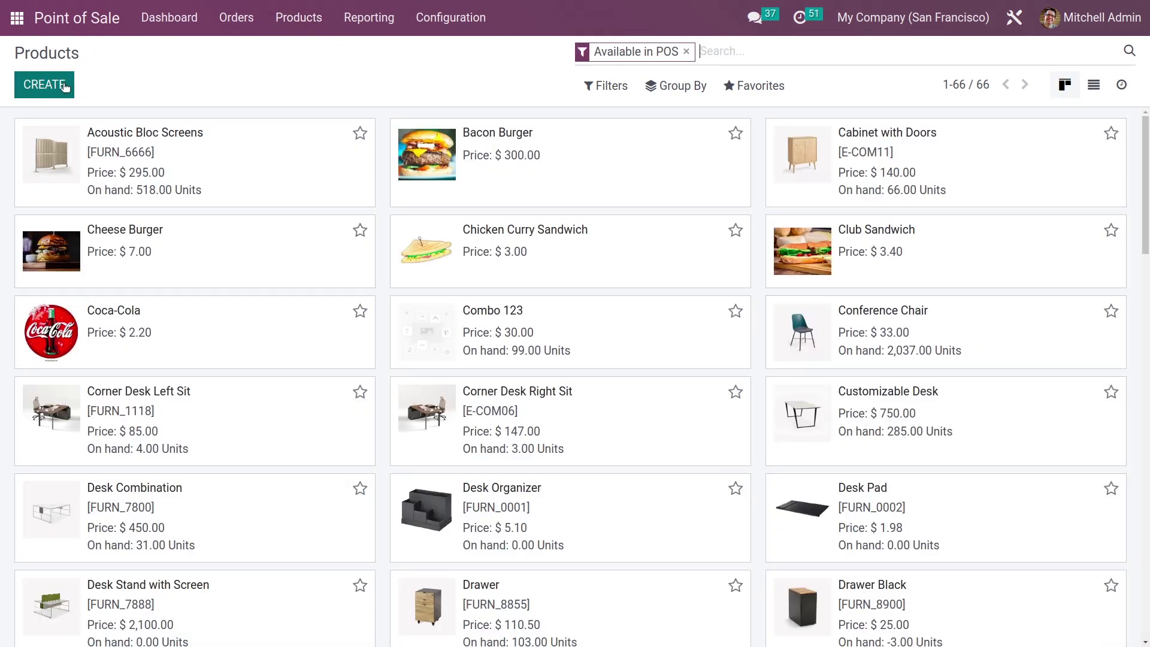
pyautogui.click(62, 84)
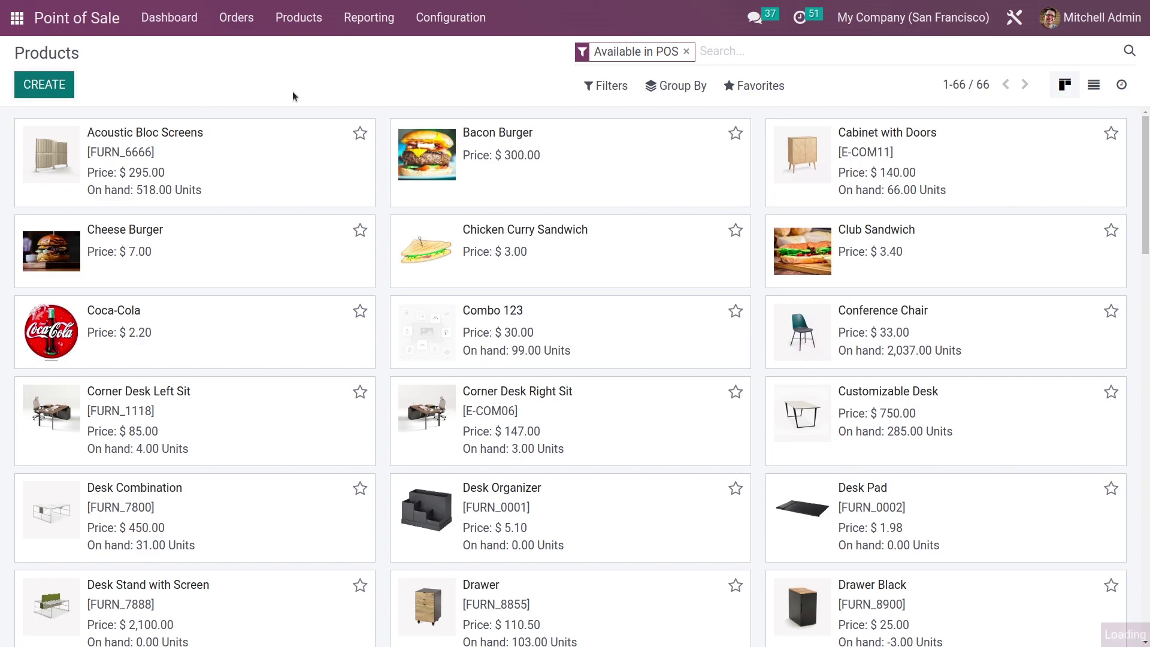
pyautogui.click(51, 88)
pyautogui.click(60, 91)
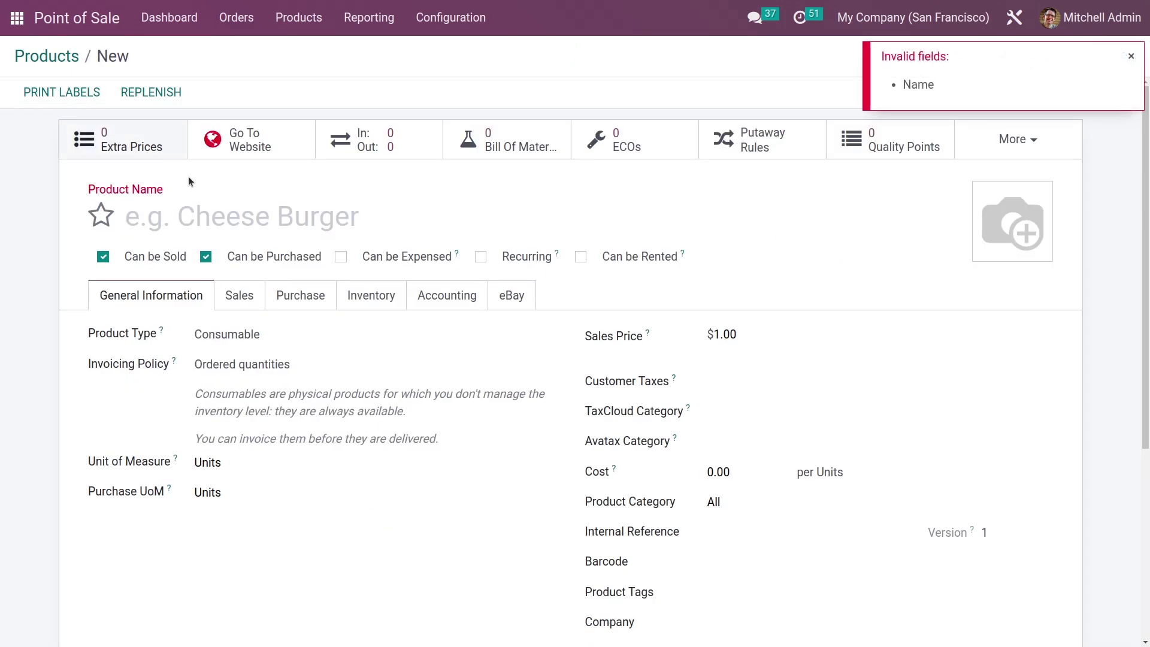
pyautogui.write('fanta')
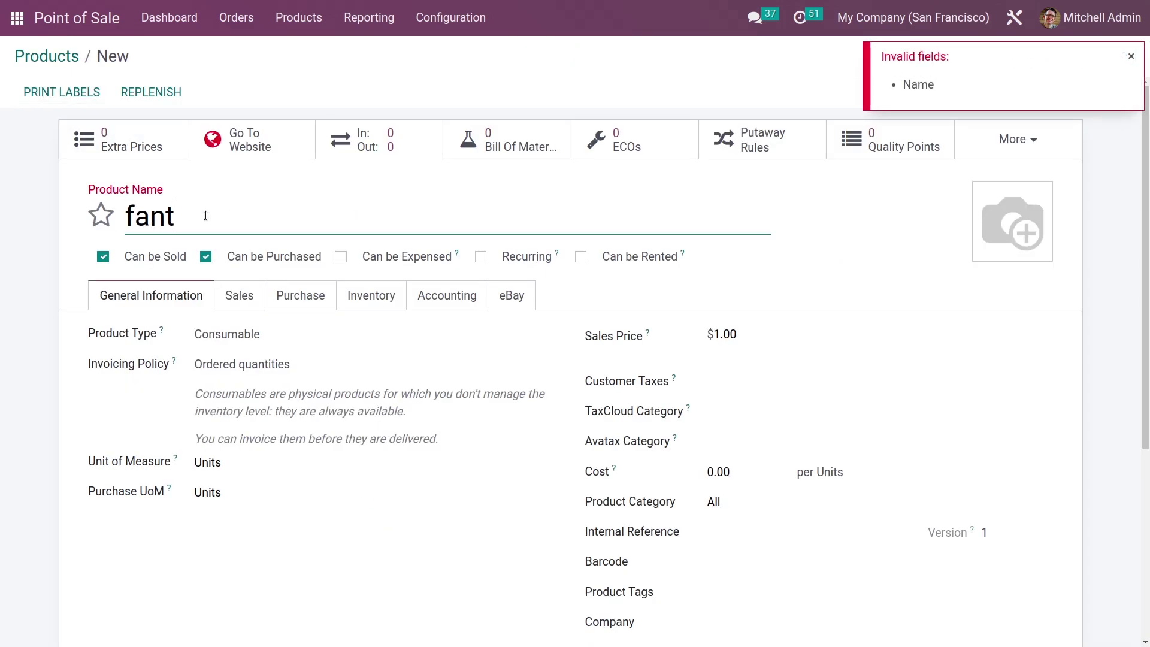
pyautogui.click(720, 334)
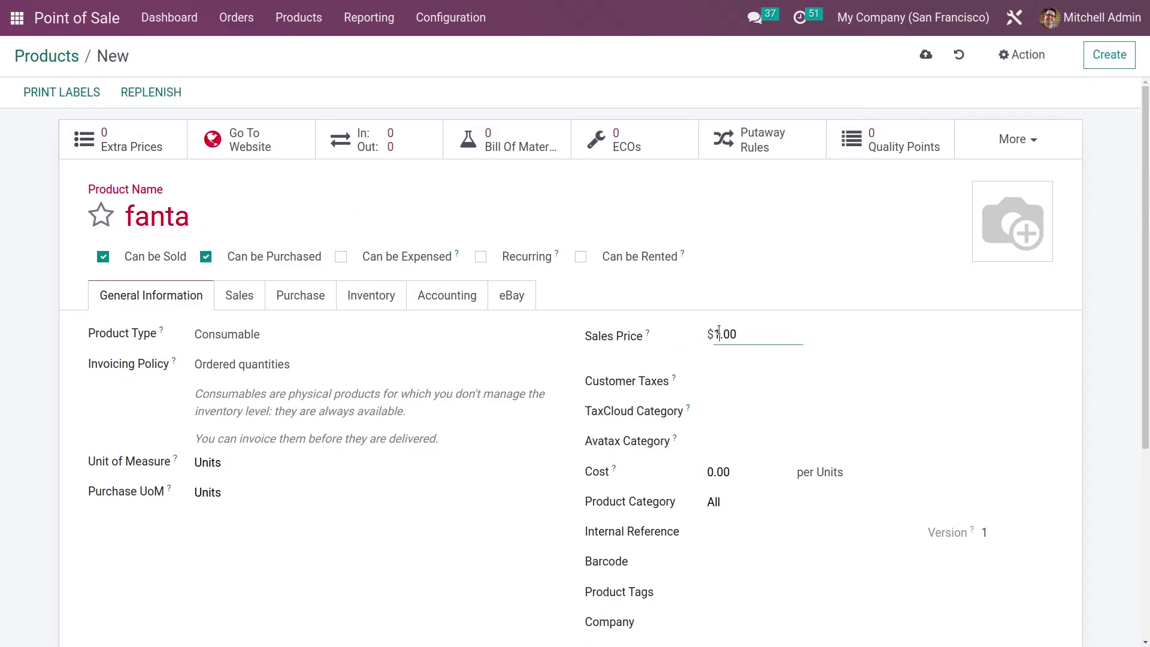
pyautogui.press('BackSpace')
pyautogui.write('80')
pyautogui.click(249, 302)
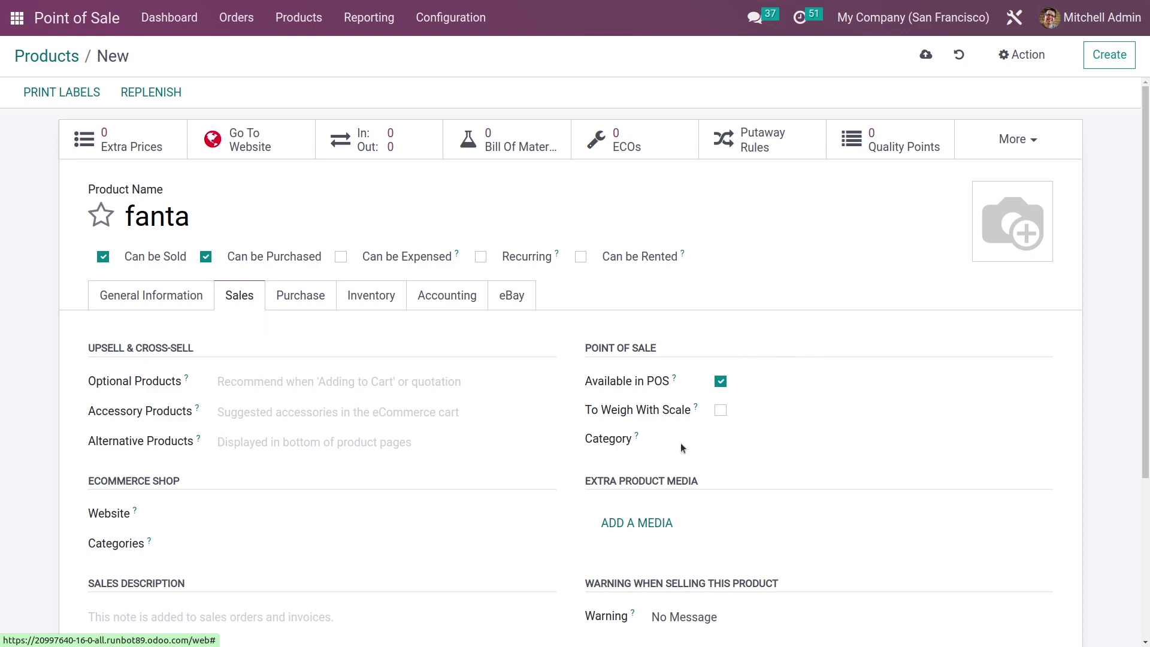
# Put fanta in the Soft Drinks PoS category, save it, and return to the dashboard.
pyautogui.click(760, 442)
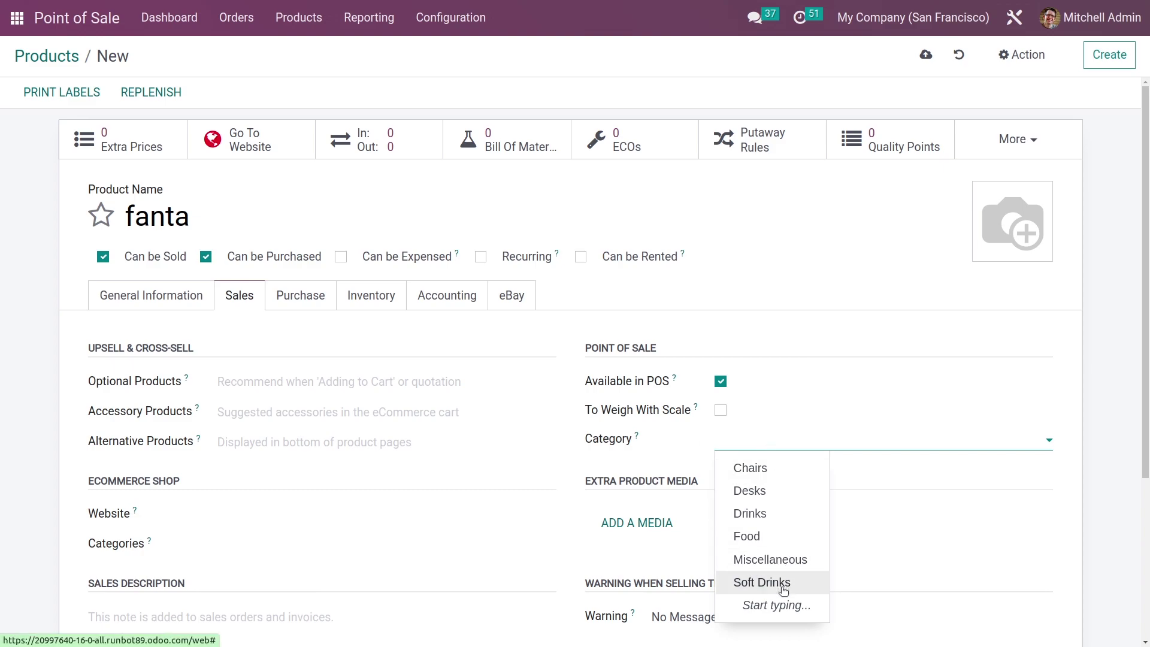
pyautogui.click(783, 591)
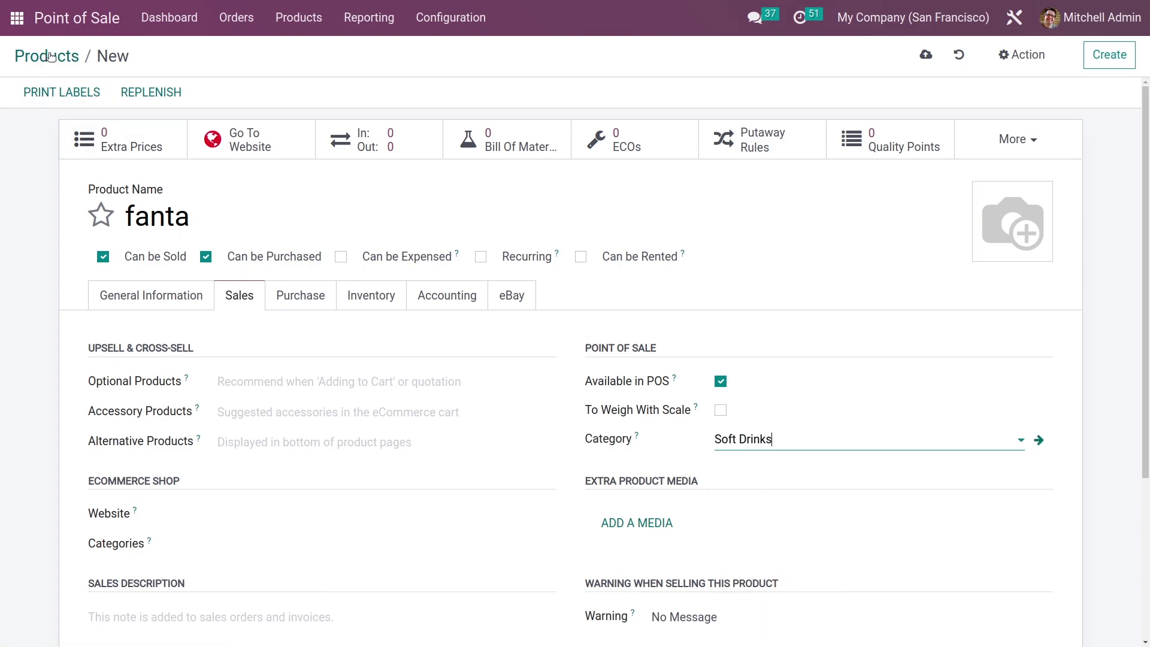
pyautogui.click(932, 56)
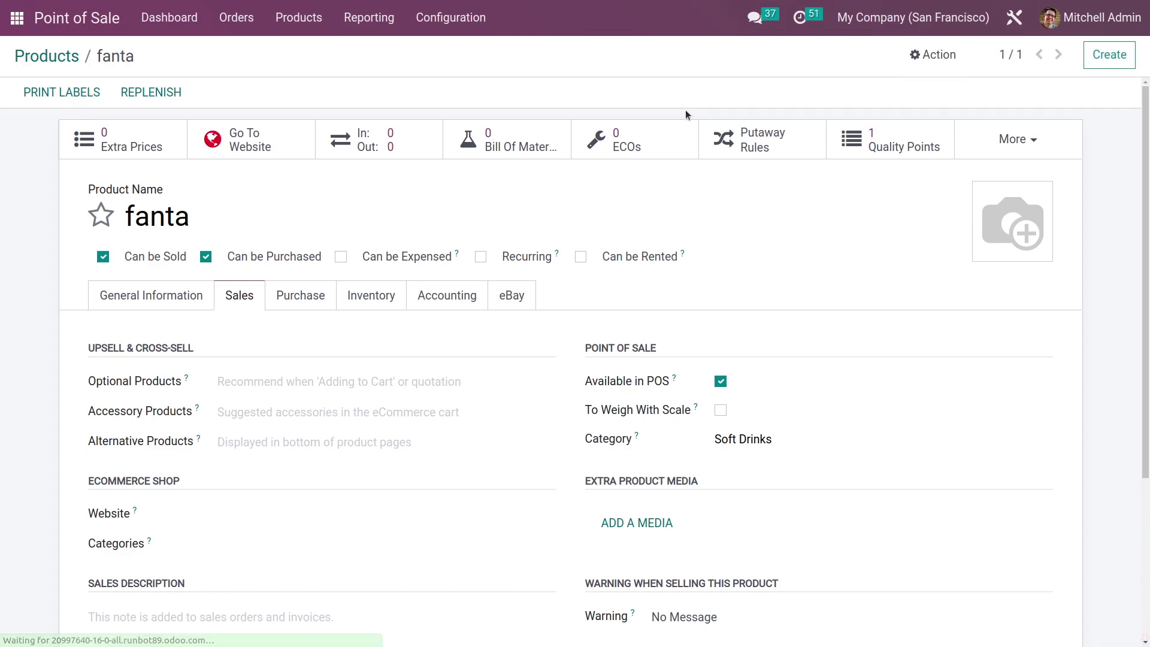
pyautogui.click(149, 34)
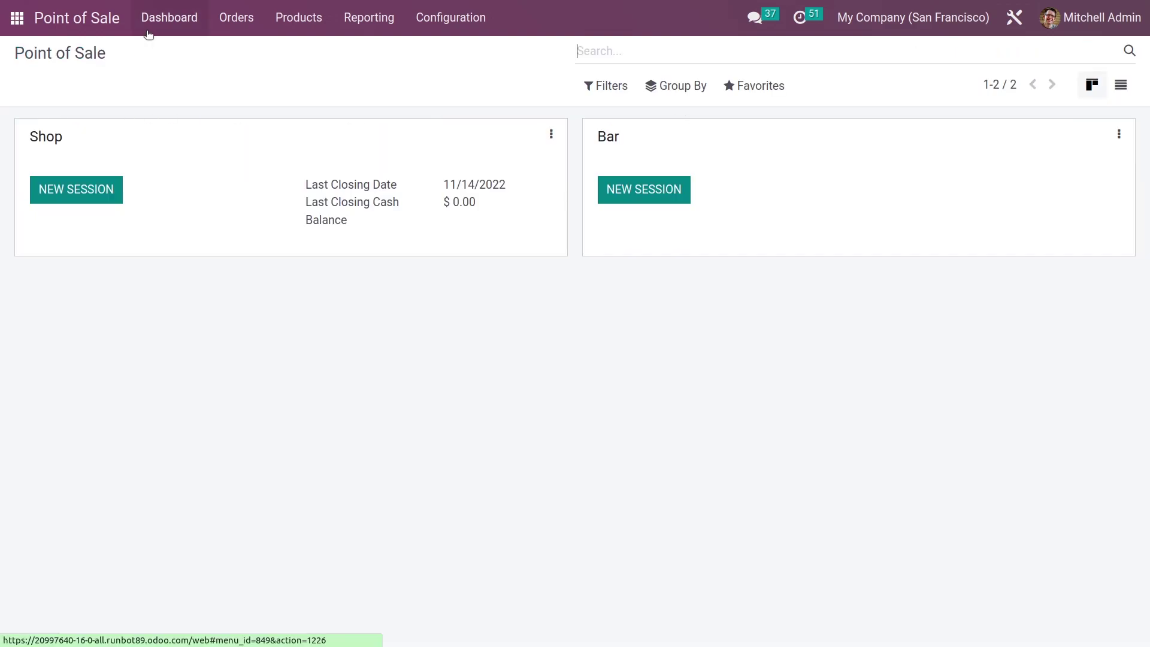
# Open a new Shop session with an opening cash amount of 4444.
pyautogui.click(69, 199)
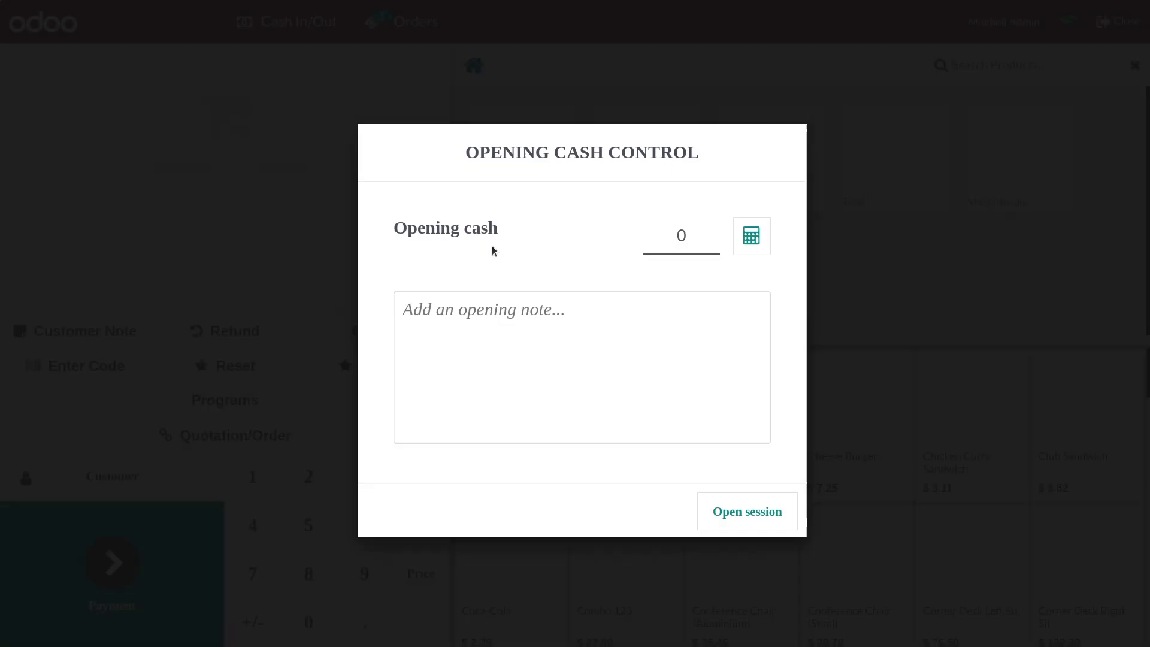
pyautogui.click(685, 235)
pyautogui.write('4444')
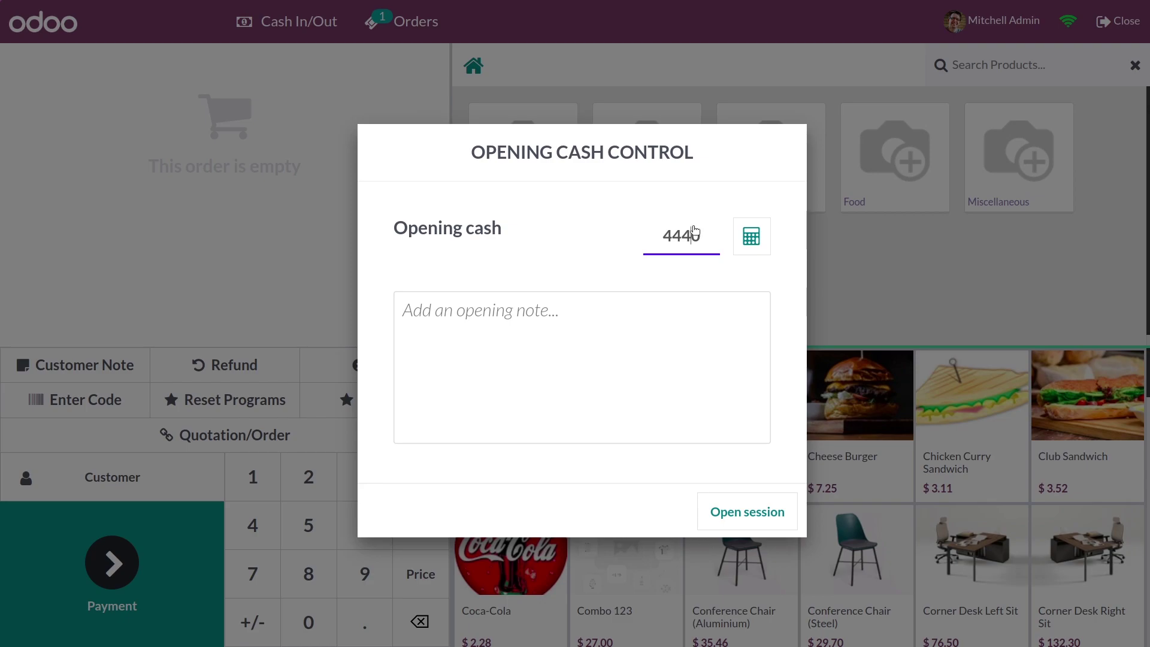
pyautogui.click(729, 514)
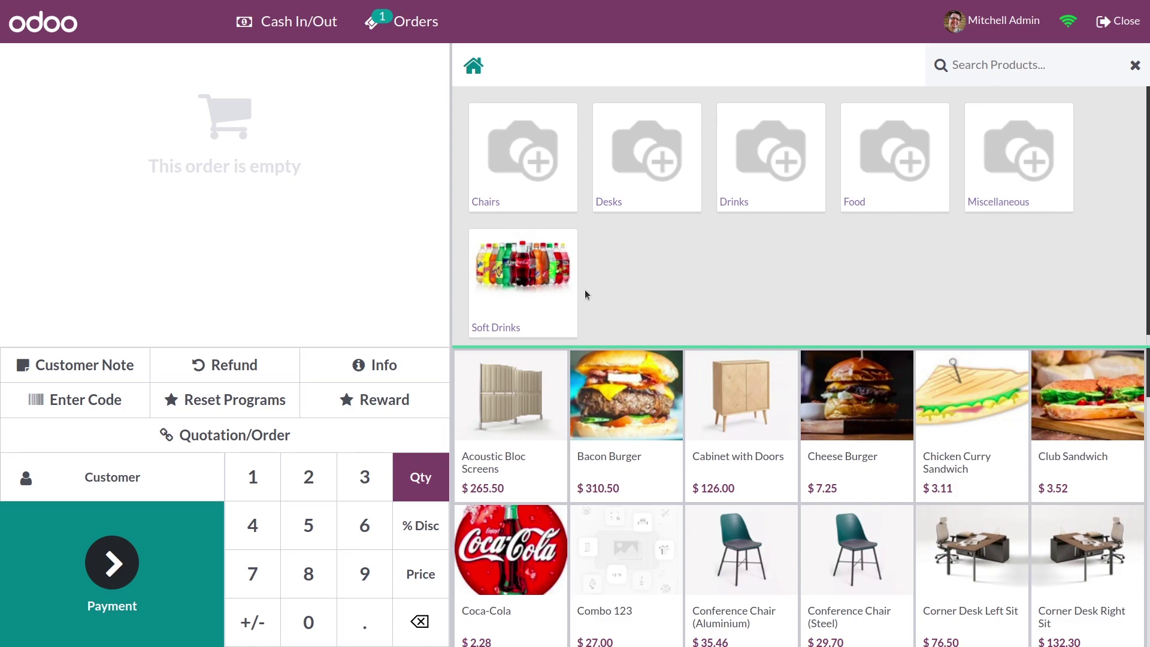
# Add one fanta from Soft Drinks, set a customer on the order, and proceed to payment.
pyautogui.click(531, 304)
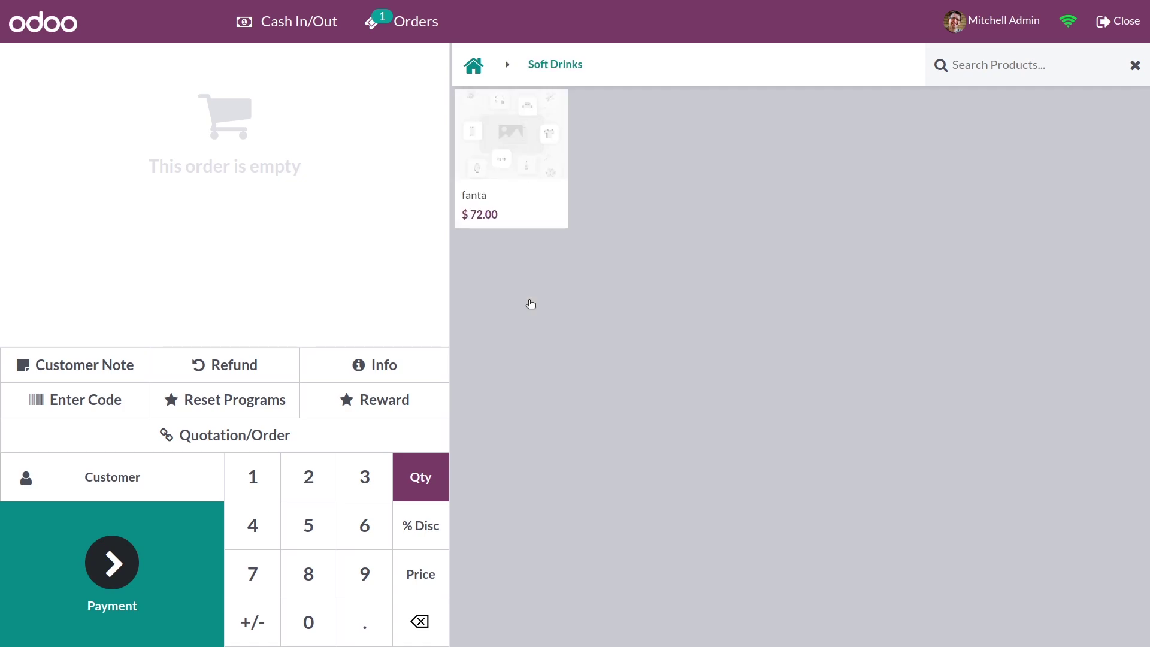
pyautogui.click(507, 195)
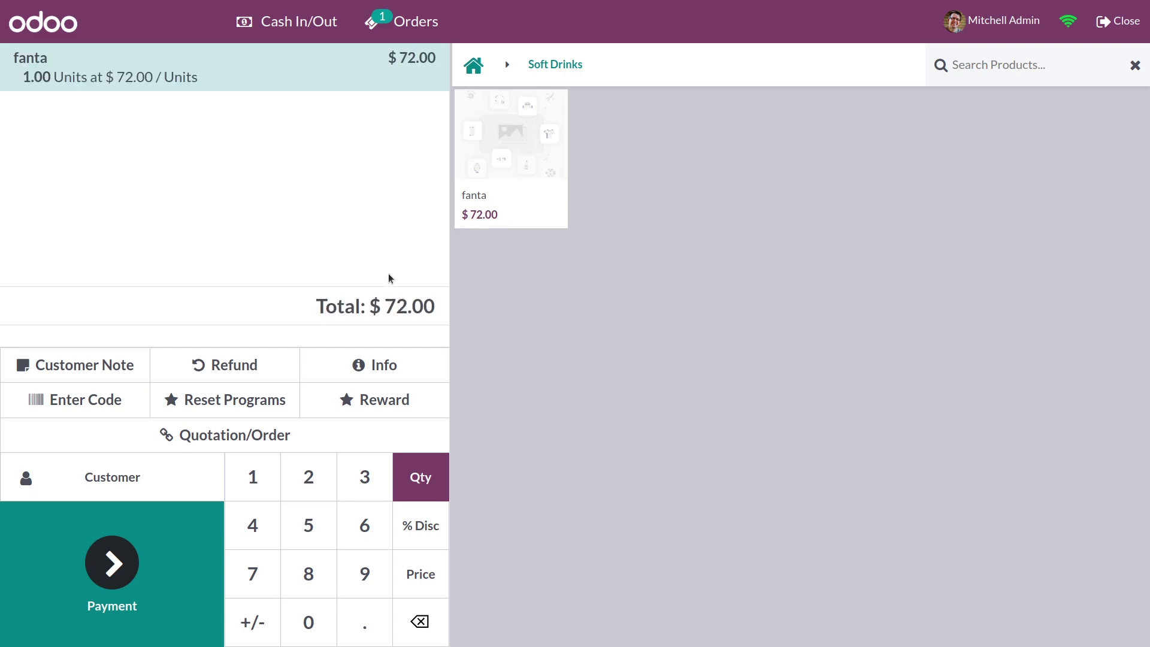
pyautogui.click(159, 470)
pyautogui.click(159, 470)
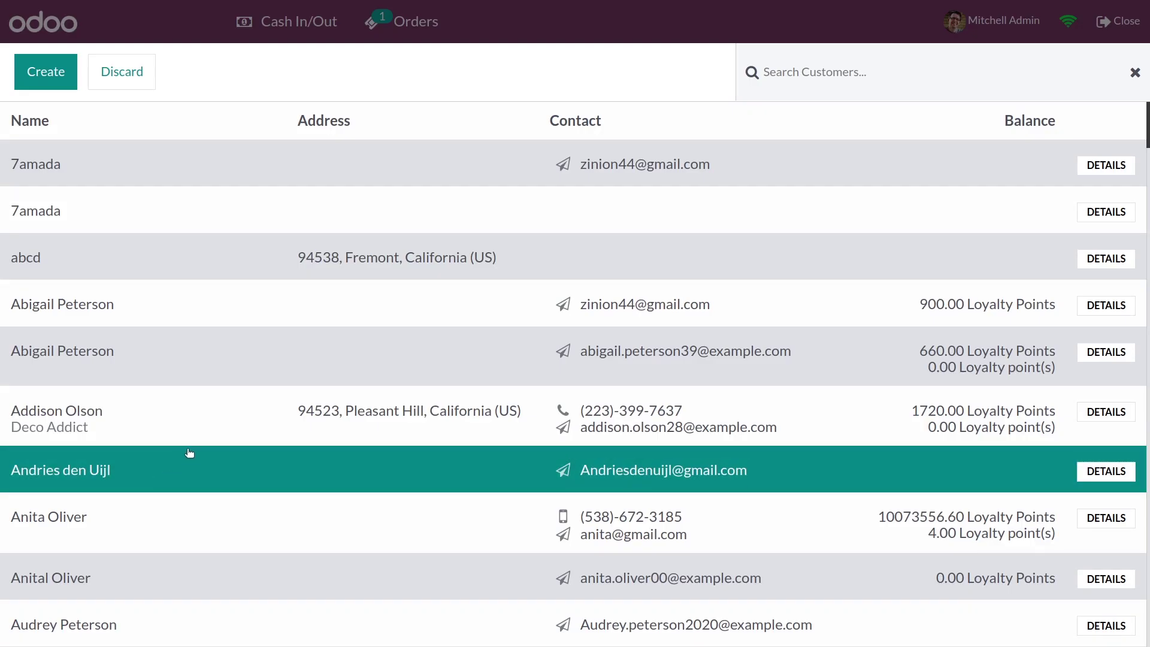
pyautogui.scroll(-1, 200, 475)
pyautogui.click(196, 496)
pyautogui.click(197, 496)
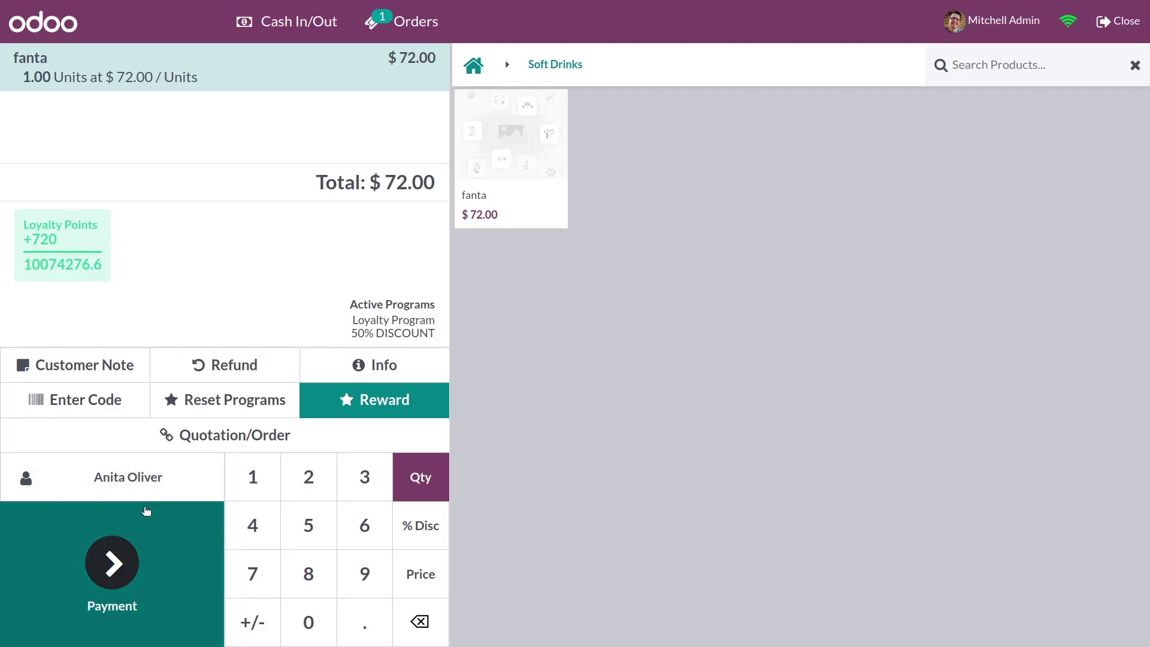
pyautogui.click(120, 582)
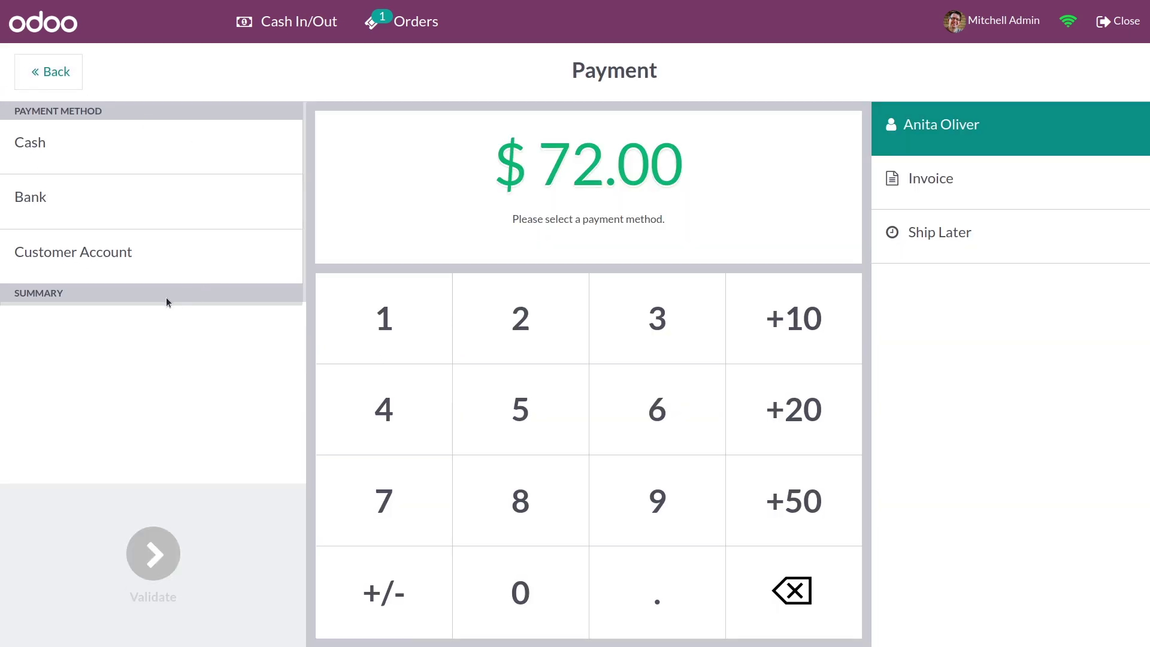
# Pay the $72.00 order in cash and validate it.
pyautogui.click(130, 159)
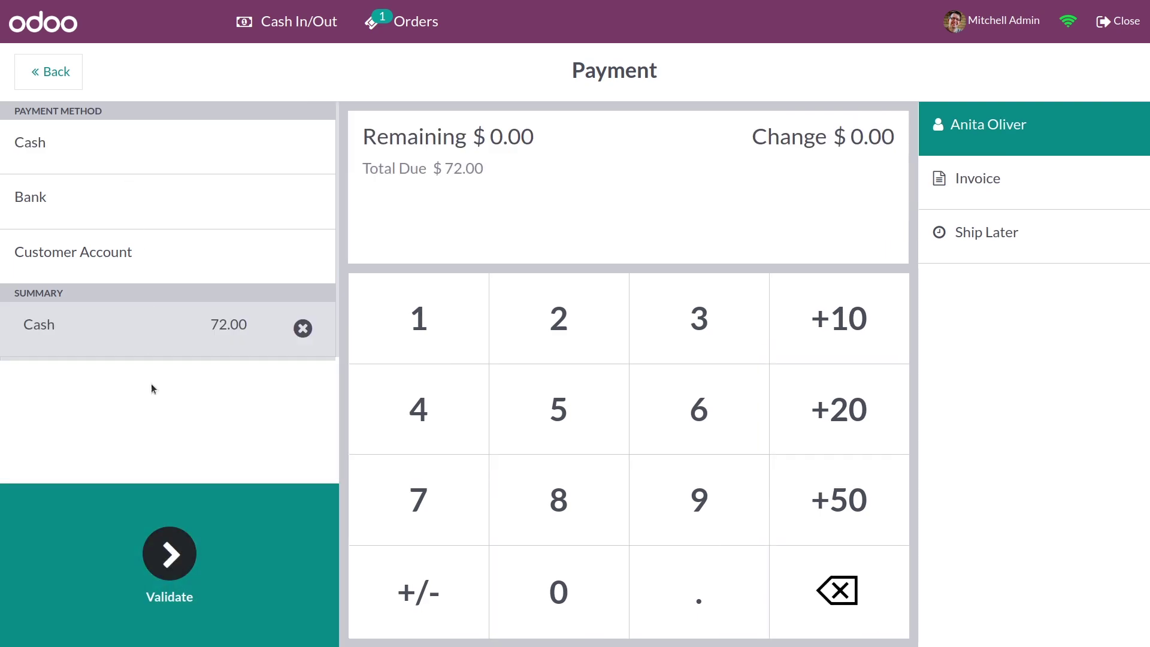
pyautogui.click(184, 555)
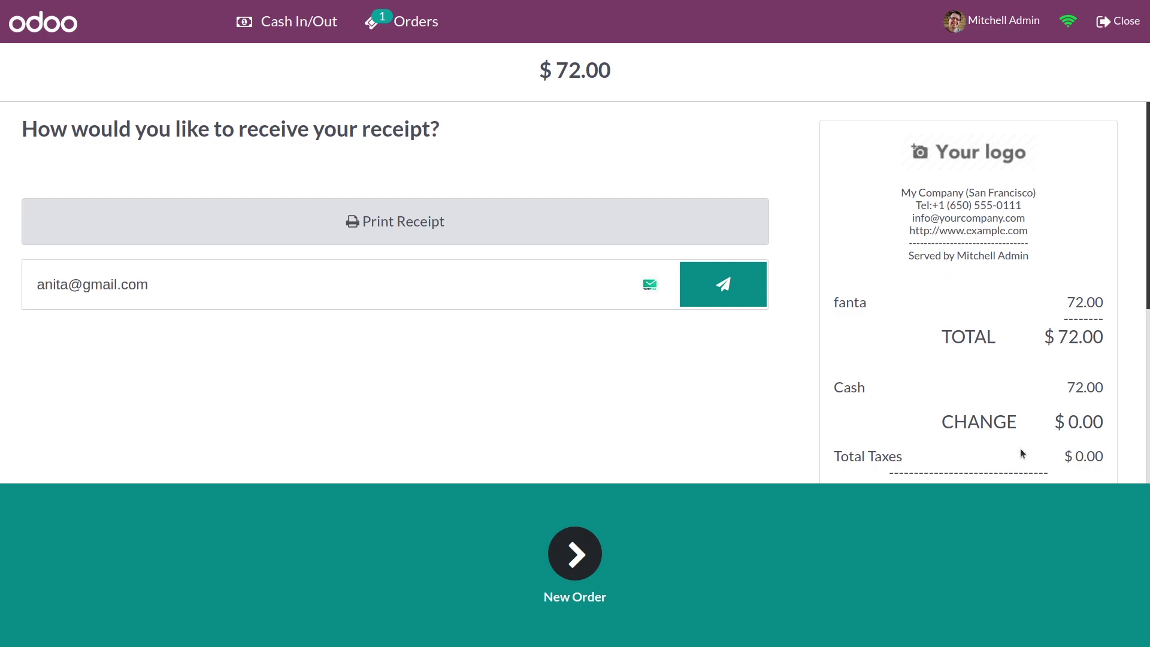
# Close the Shop session, accept the payments difference, and open Configuration > Settings.
pyautogui.click(1120, 24)
pyautogui.click(286, 554)
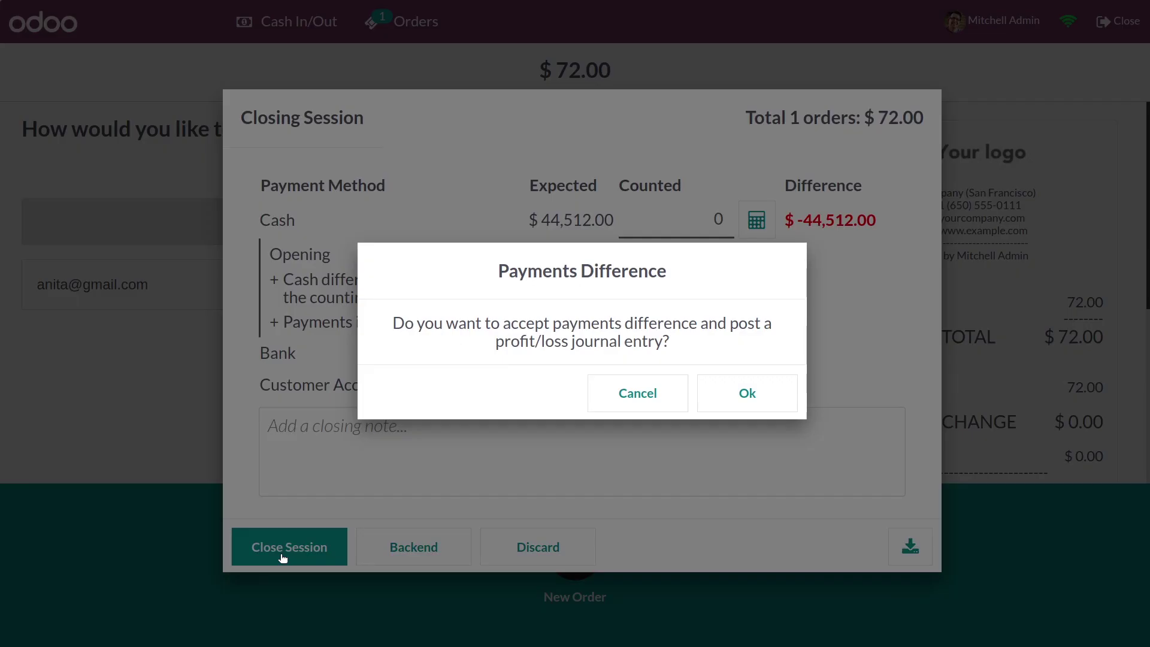
pyautogui.click(737, 392)
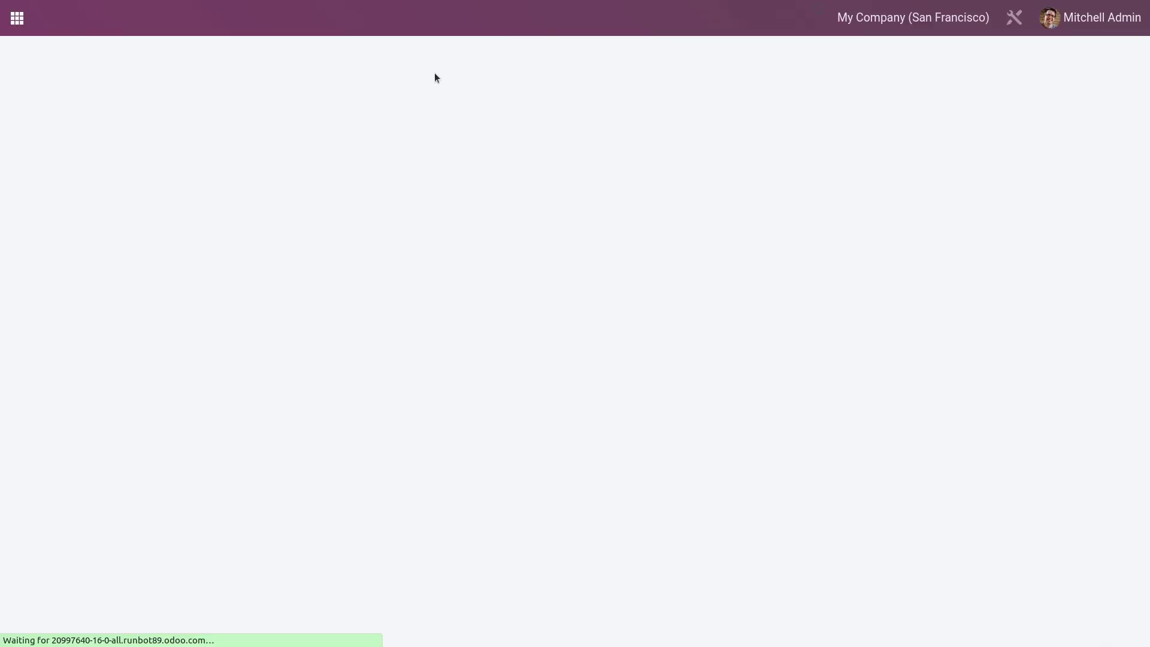
pyautogui.click(437, 21)
pyautogui.click(443, 51)
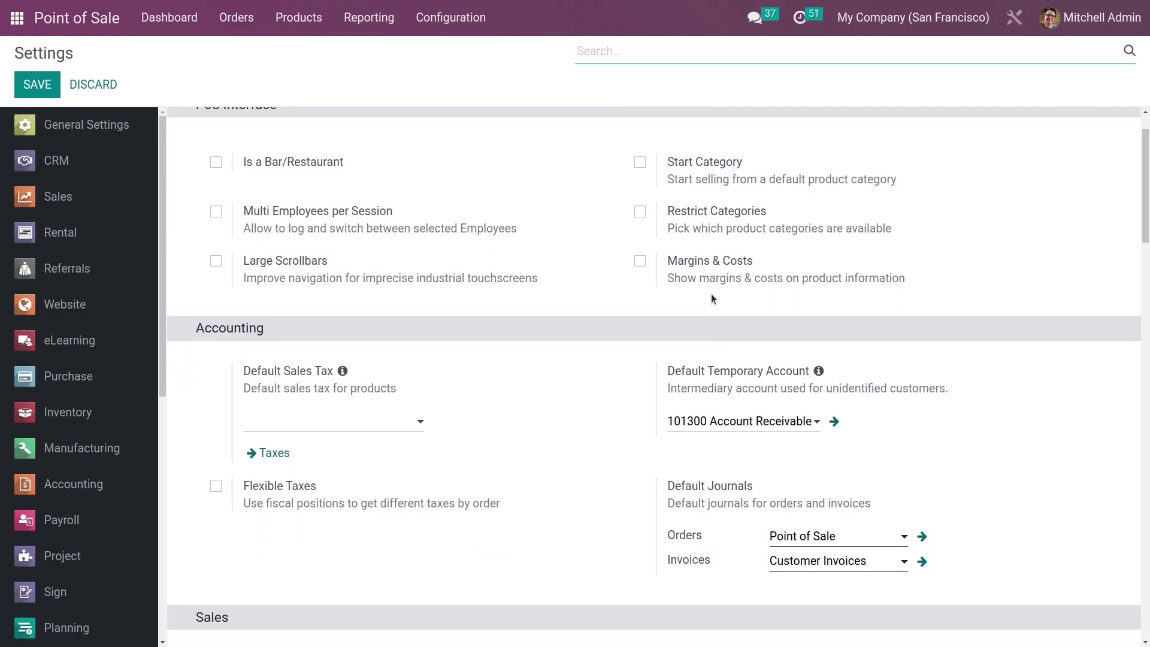
# Set Soft Drinks as the Start Category, save the settings, and return to the dashboard.
pyautogui.scroll(1, 711, 294)
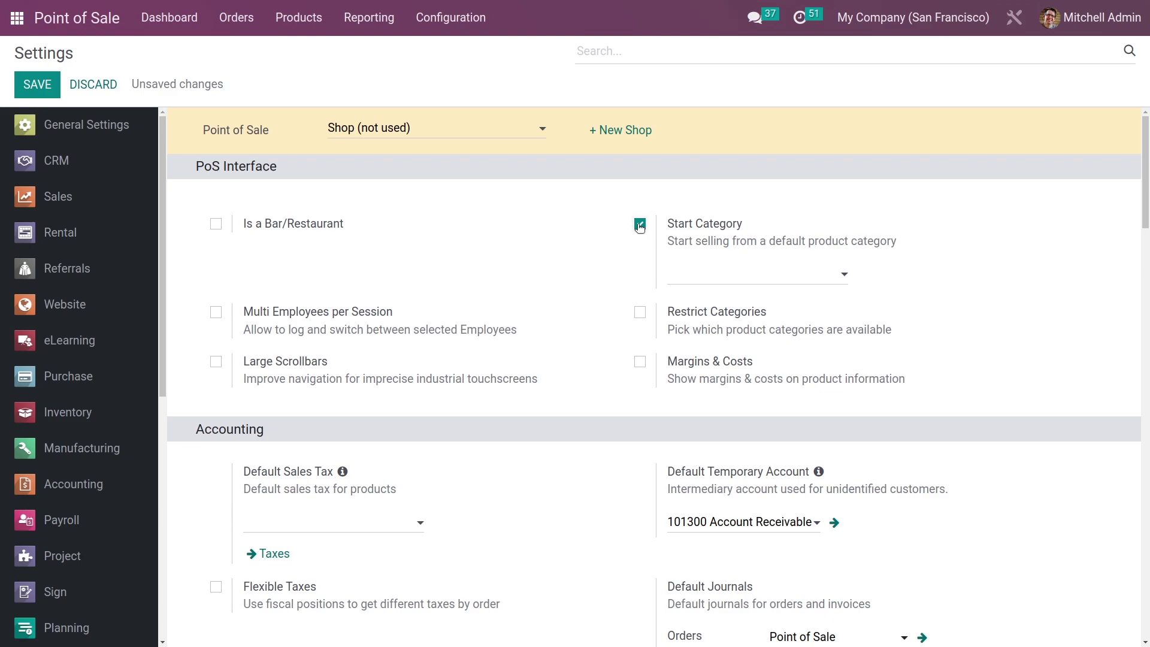
pyautogui.click(724, 272)
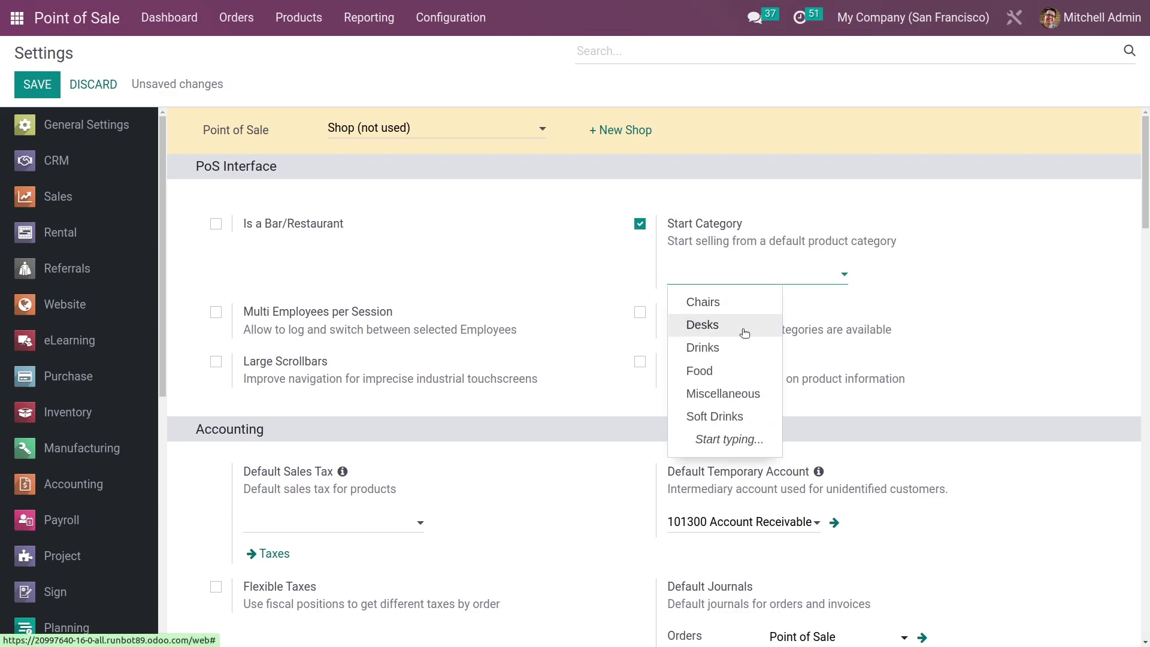
pyautogui.click(730, 417)
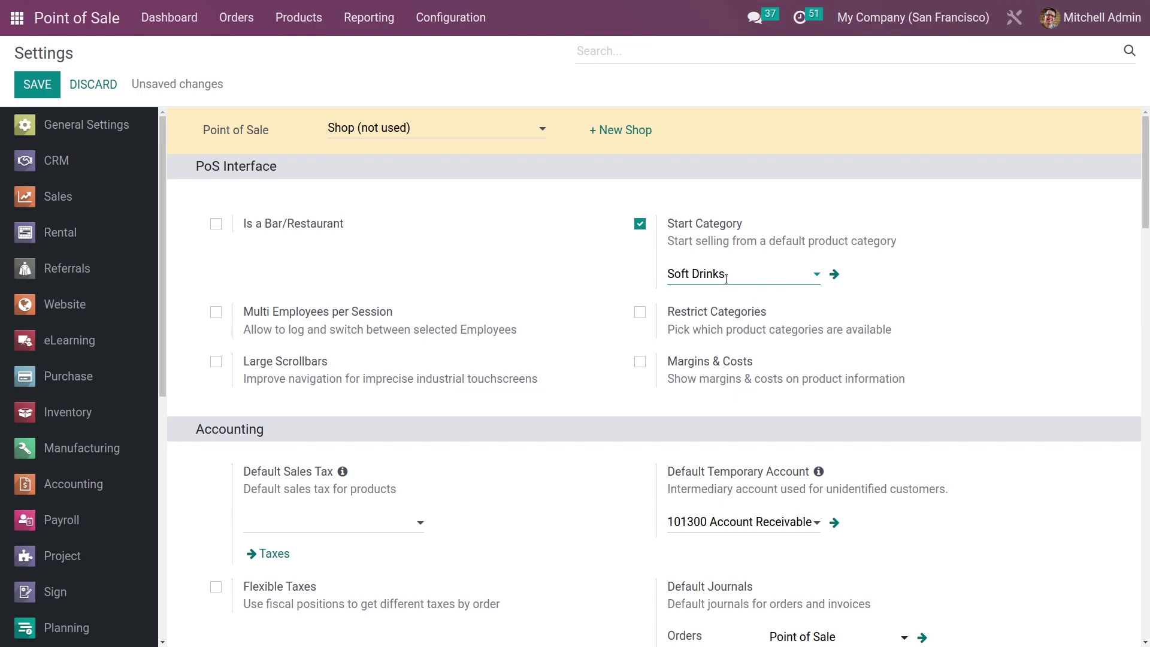
pyautogui.click(51, 91)
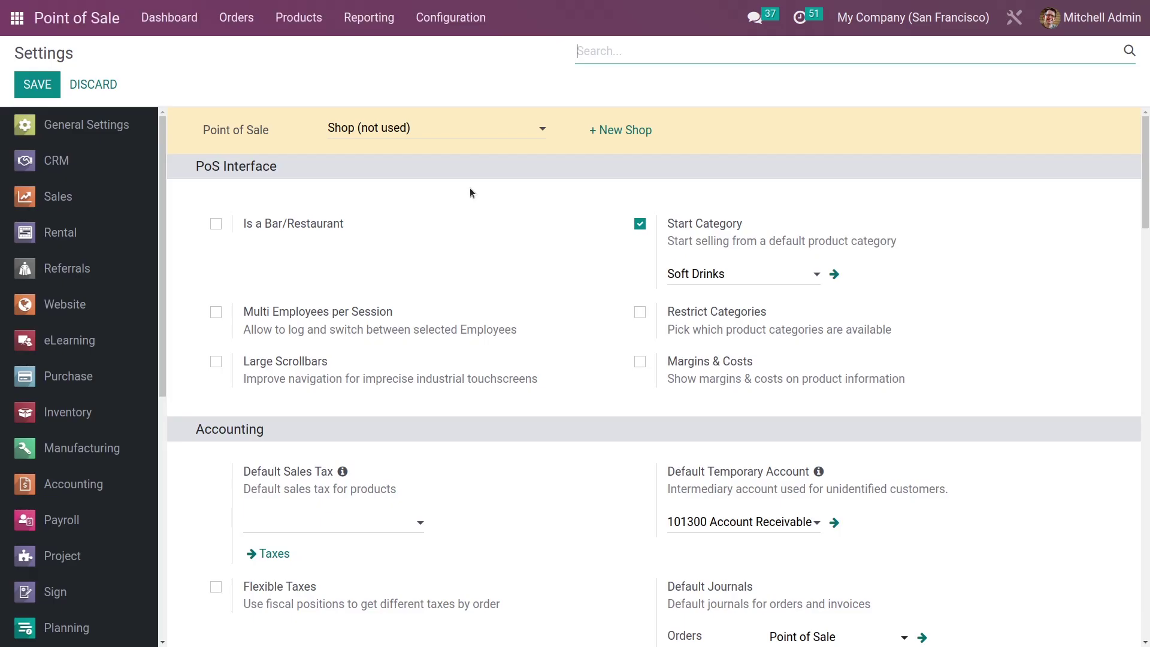
pyautogui.click(169, 17)
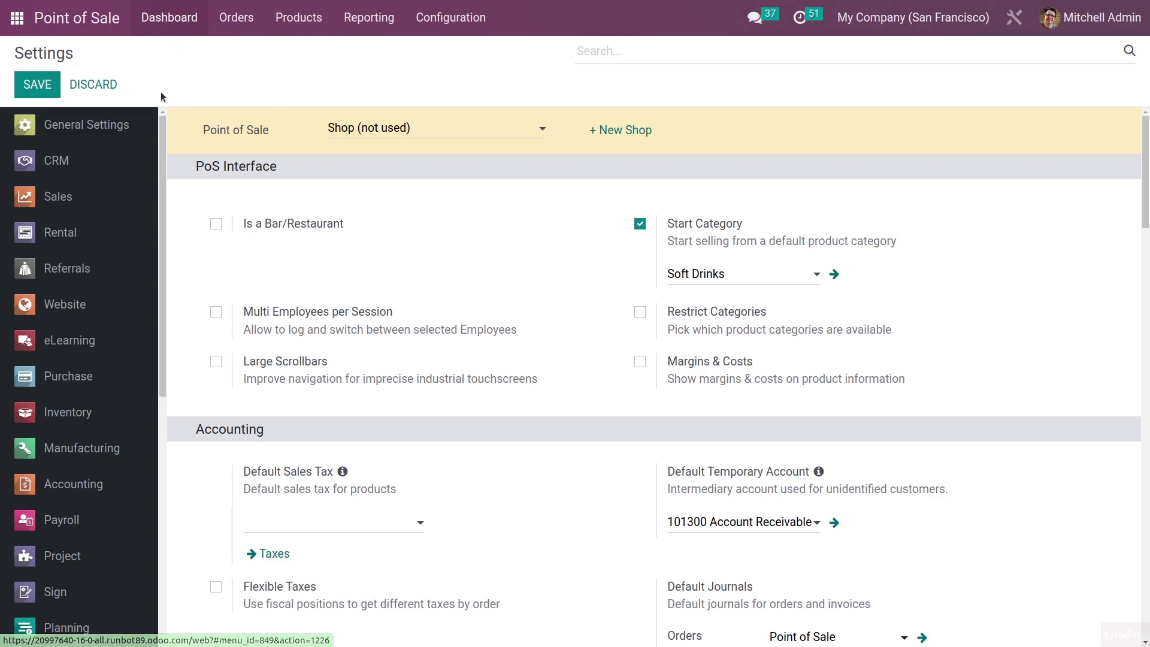
# Start a new Shop session with 554 as the opening cash.
pyautogui.click(97, 200)
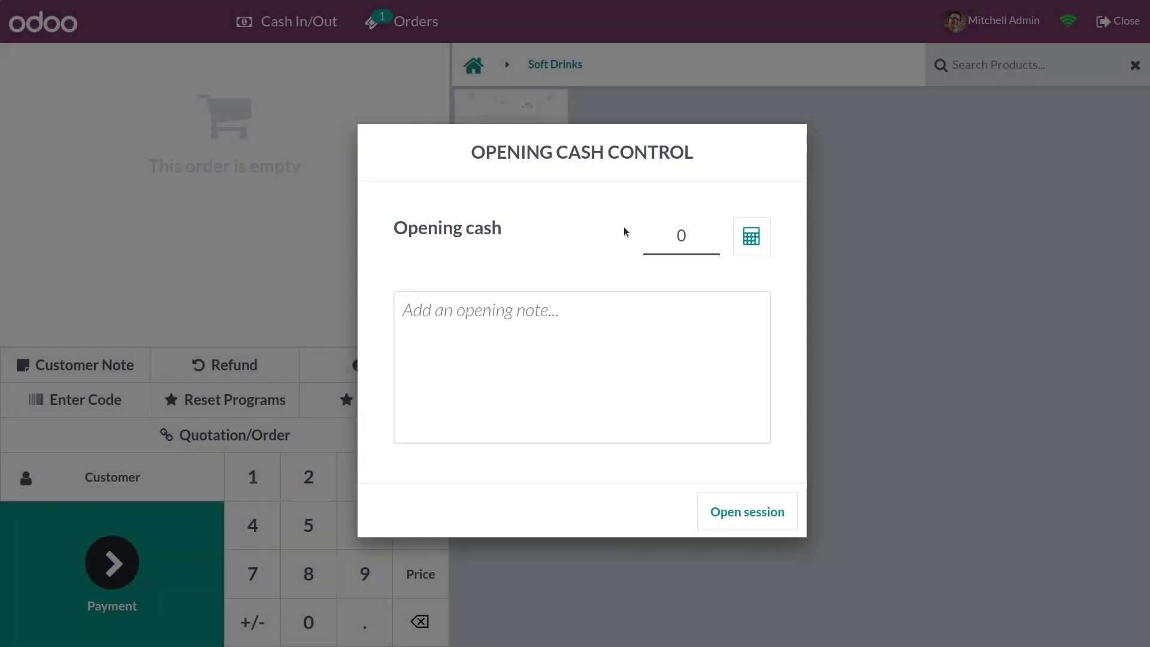
pyautogui.click(689, 235)
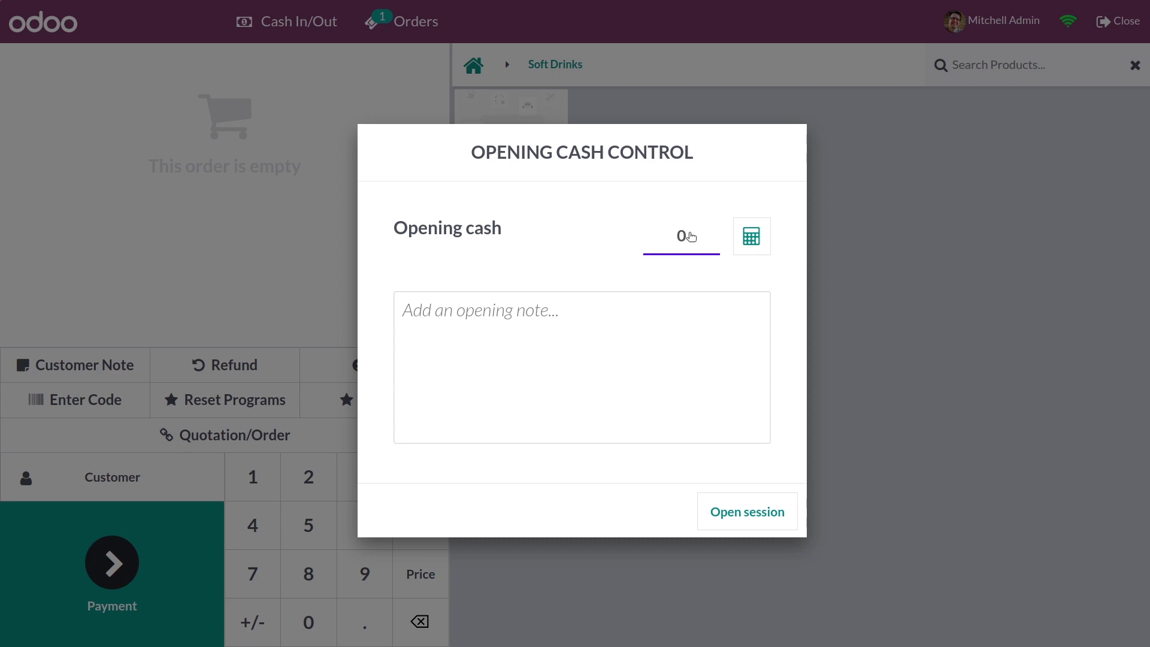
pyautogui.write('554')
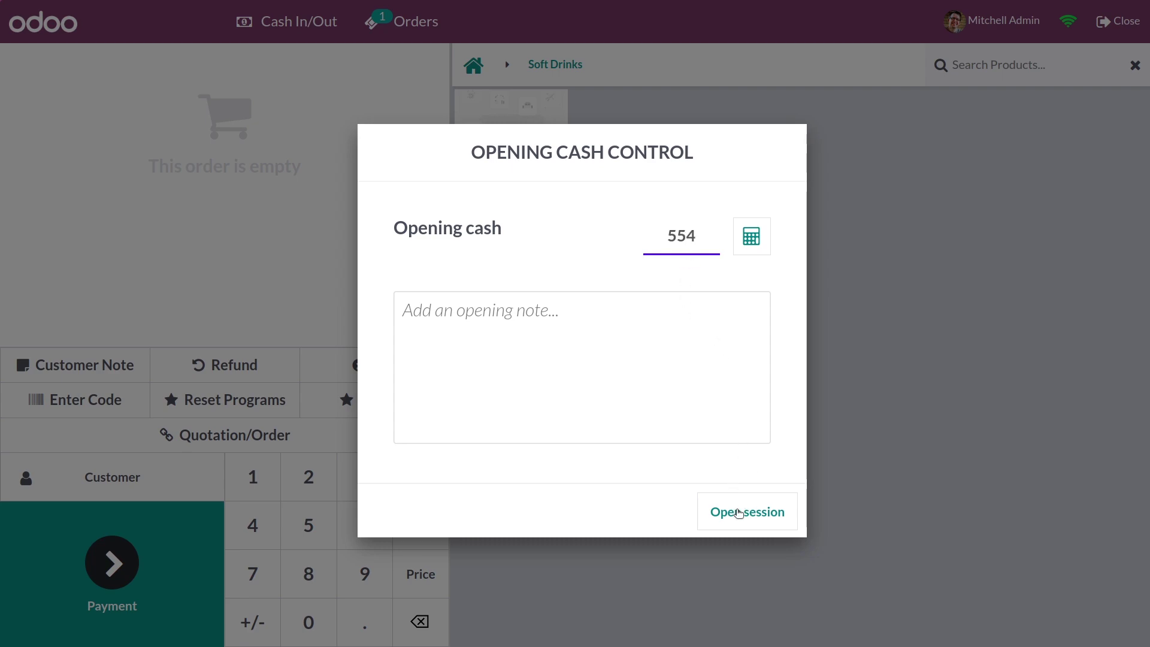
pyautogui.click(738, 513)
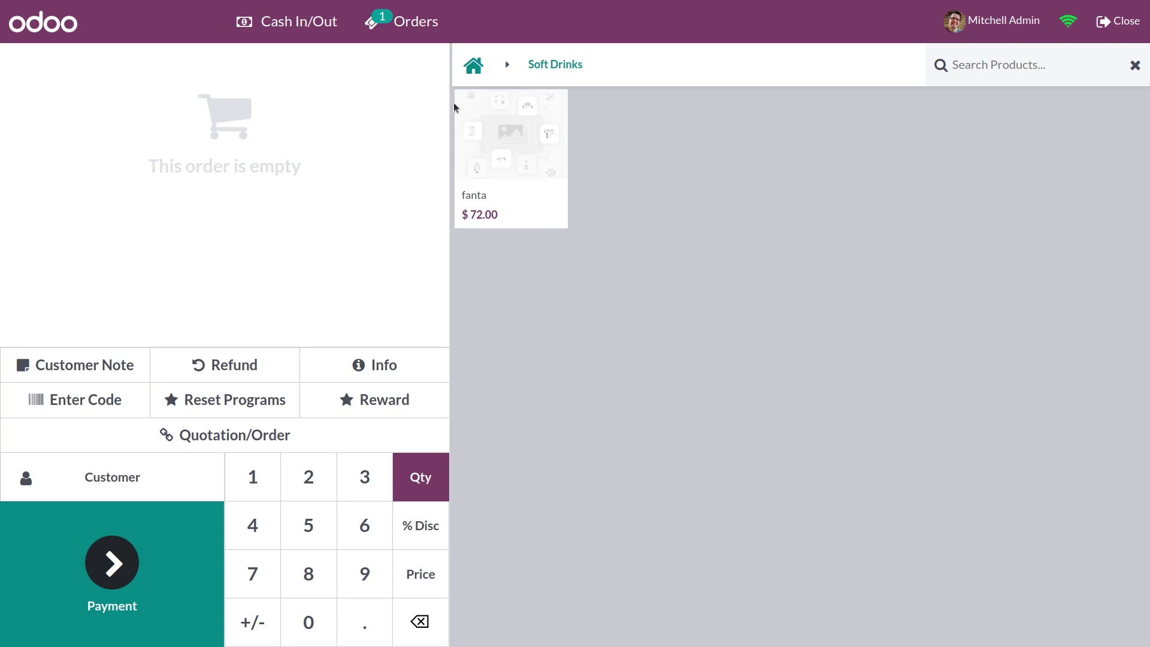
# Leave Soft Drinks and add Desk Pad and Desk Stand with Screen to the order.
pyautogui.click(473, 67)
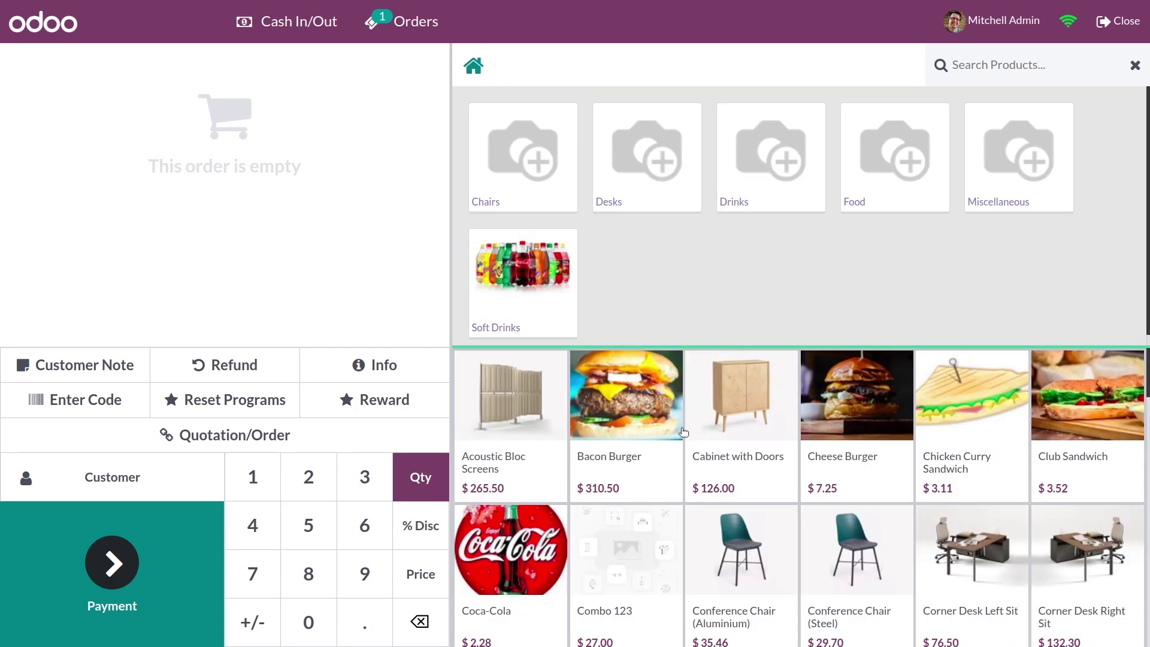
pyautogui.scroll(-5, 683, 455)
pyautogui.scroll(-4, 683, 494)
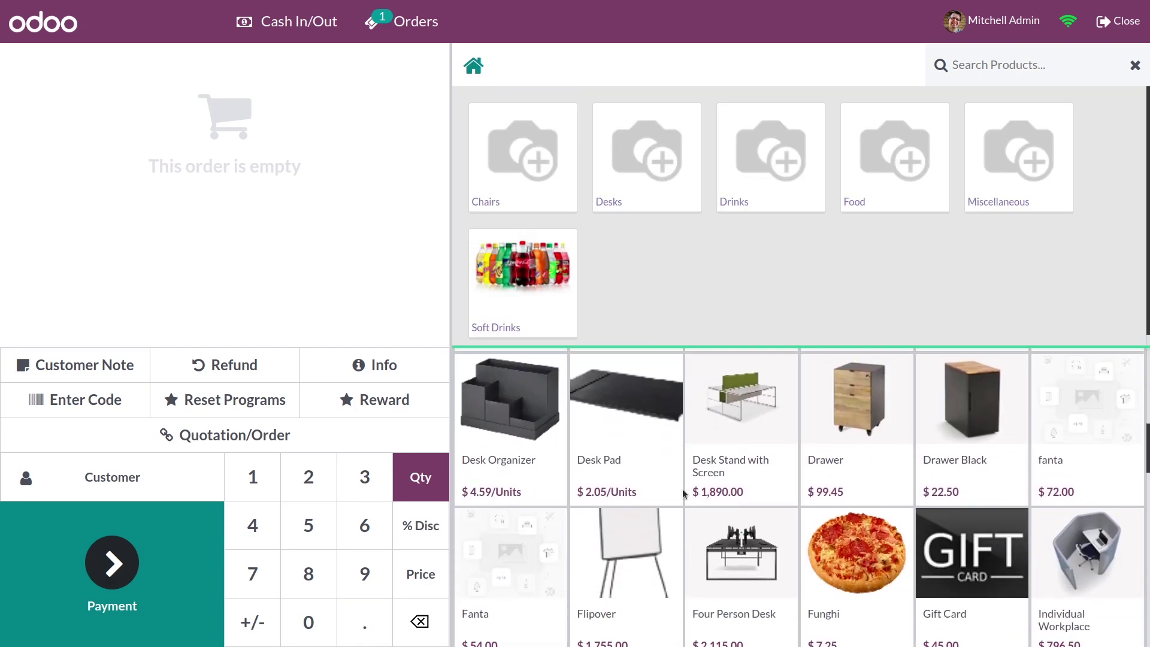
pyautogui.scroll(-3, 604, 390)
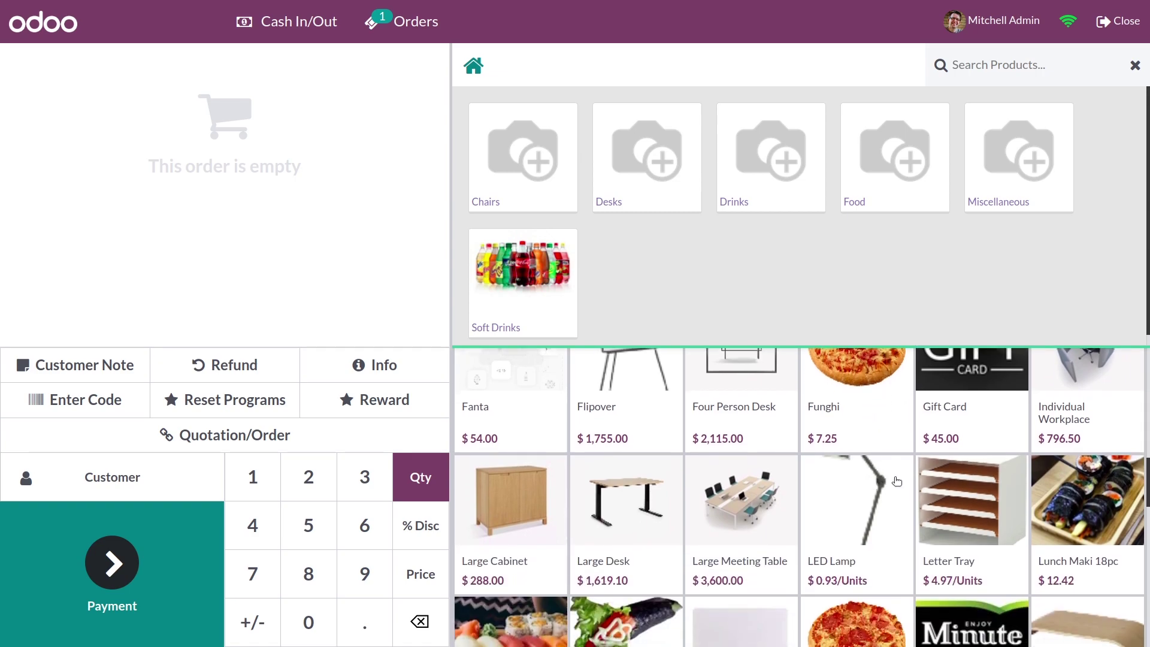
pyautogui.scroll(3, 603, 390)
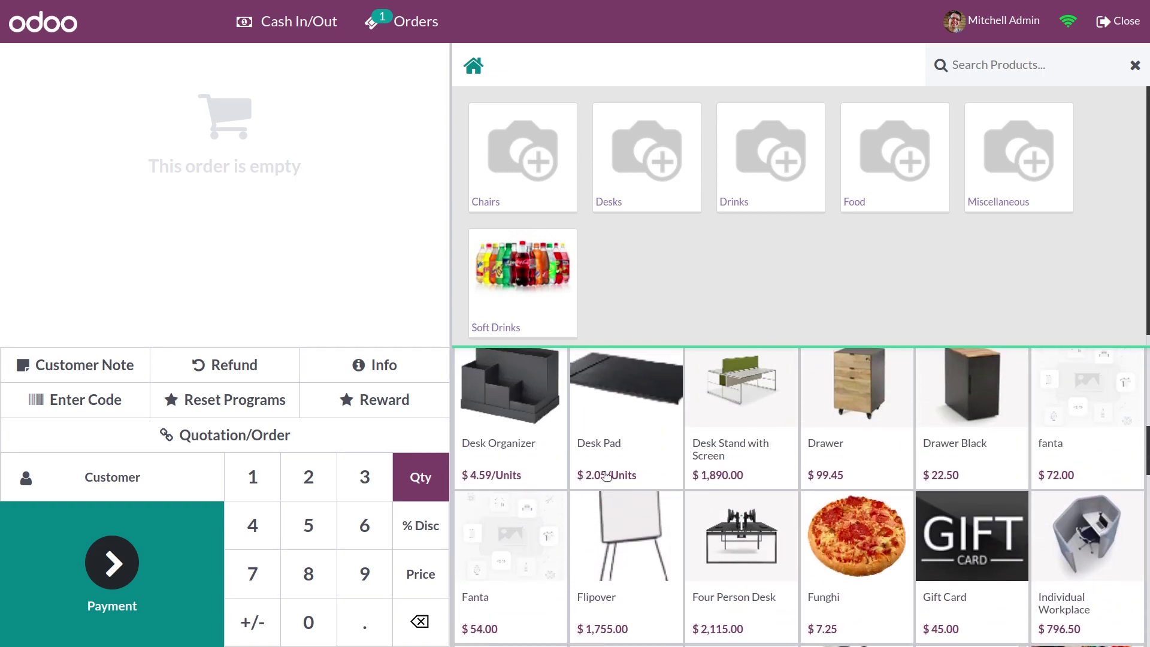
pyautogui.click(608, 473)
pyautogui.click(740, 426)
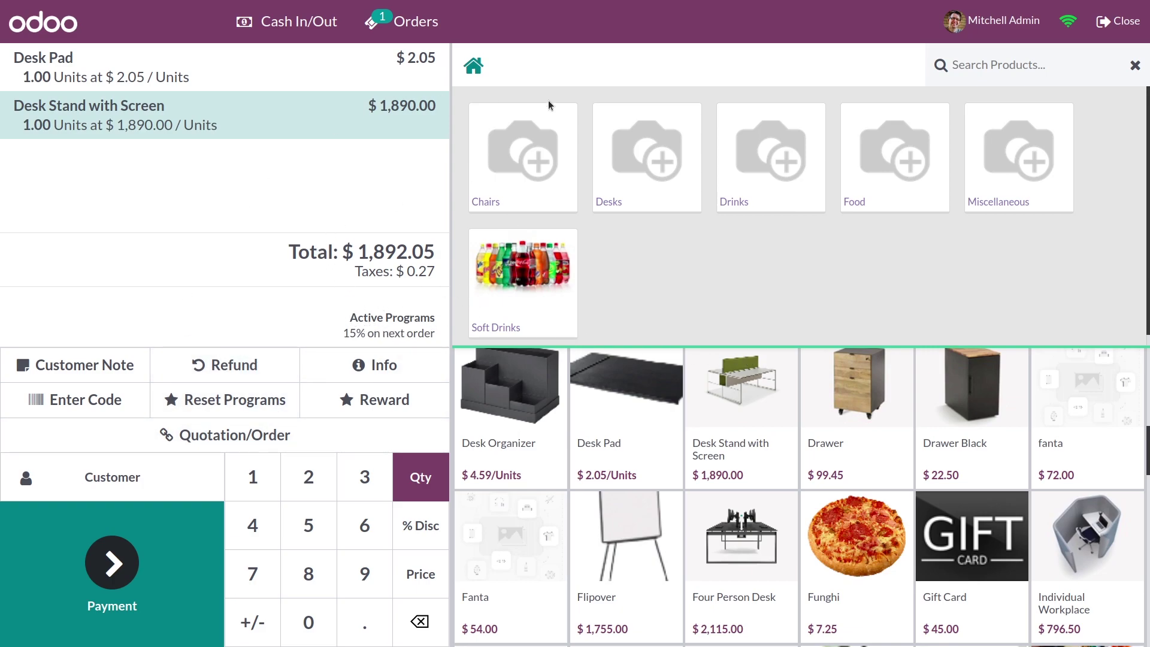
# Pay the full $1,892.05 order in cash and validate it.
pyautogui.click(156, 582)
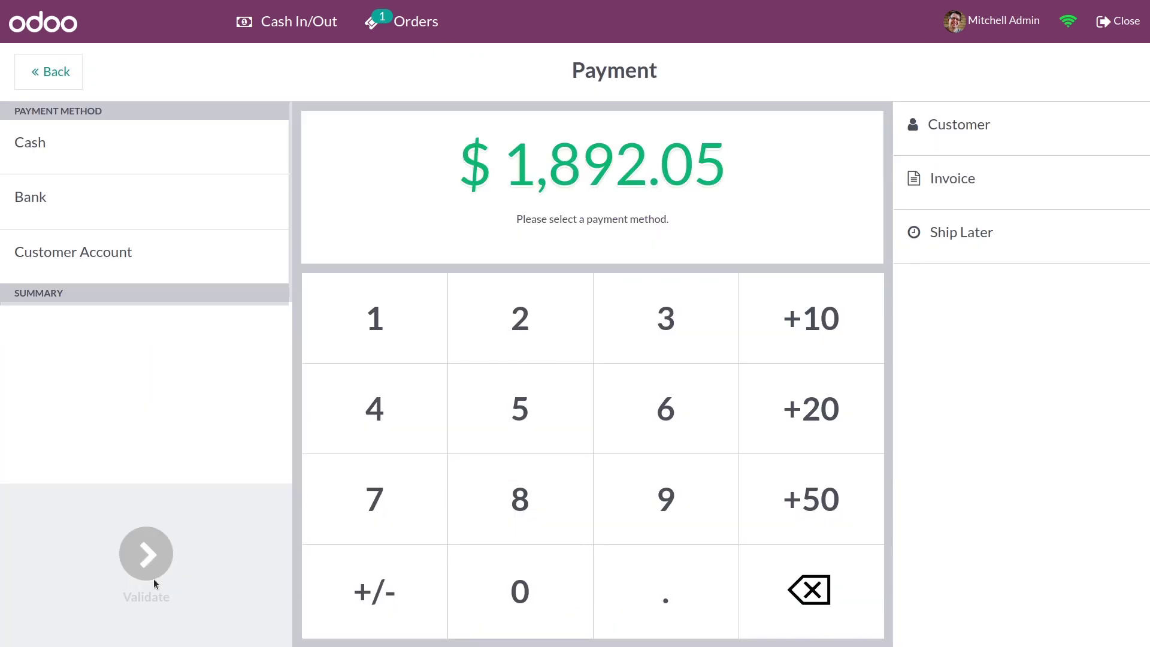
pyautogui.click(122, 167)
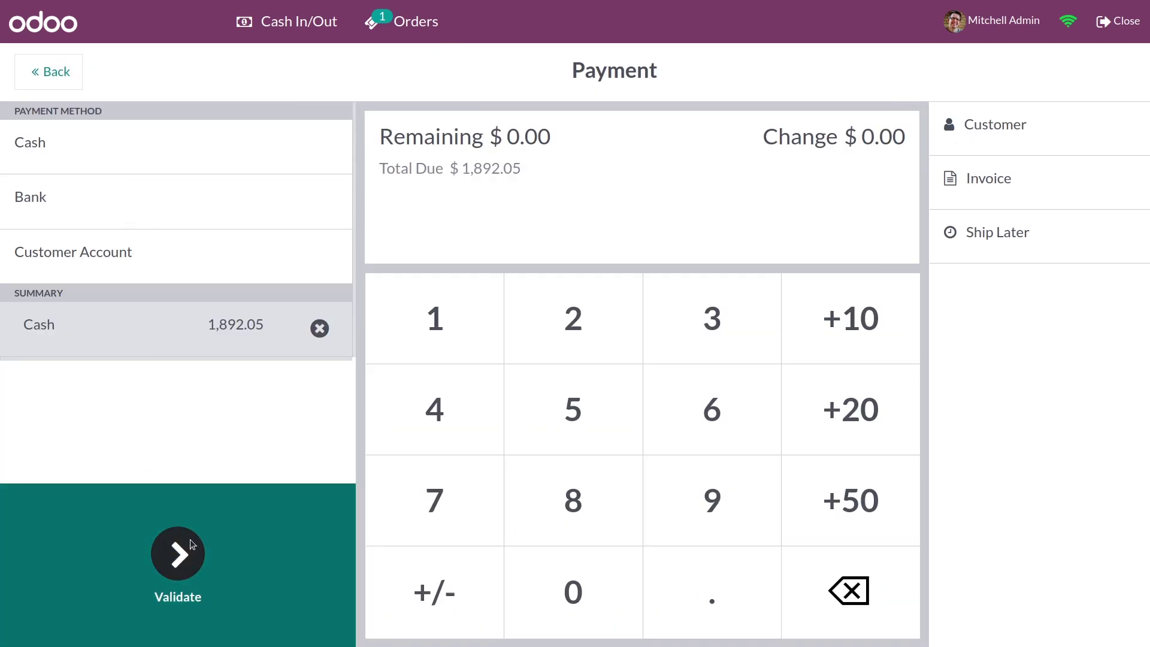
pyautogui.press('Return')
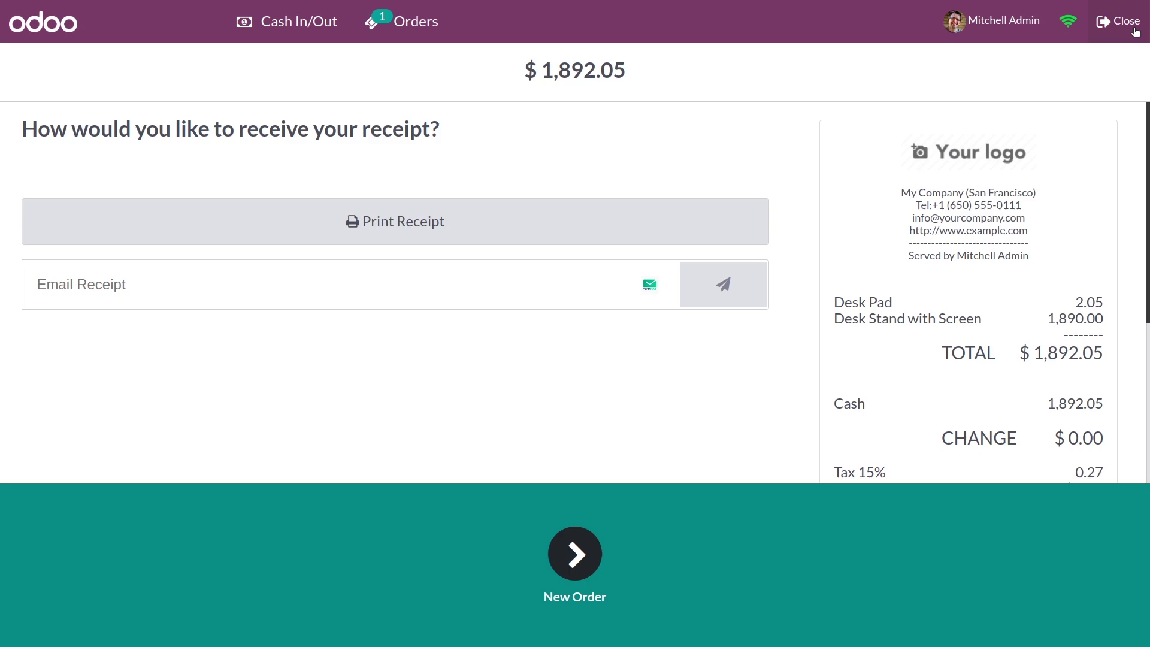
# Close the Shop session, accepting the payments difference warning.
pyautogui.click(1136, 31)
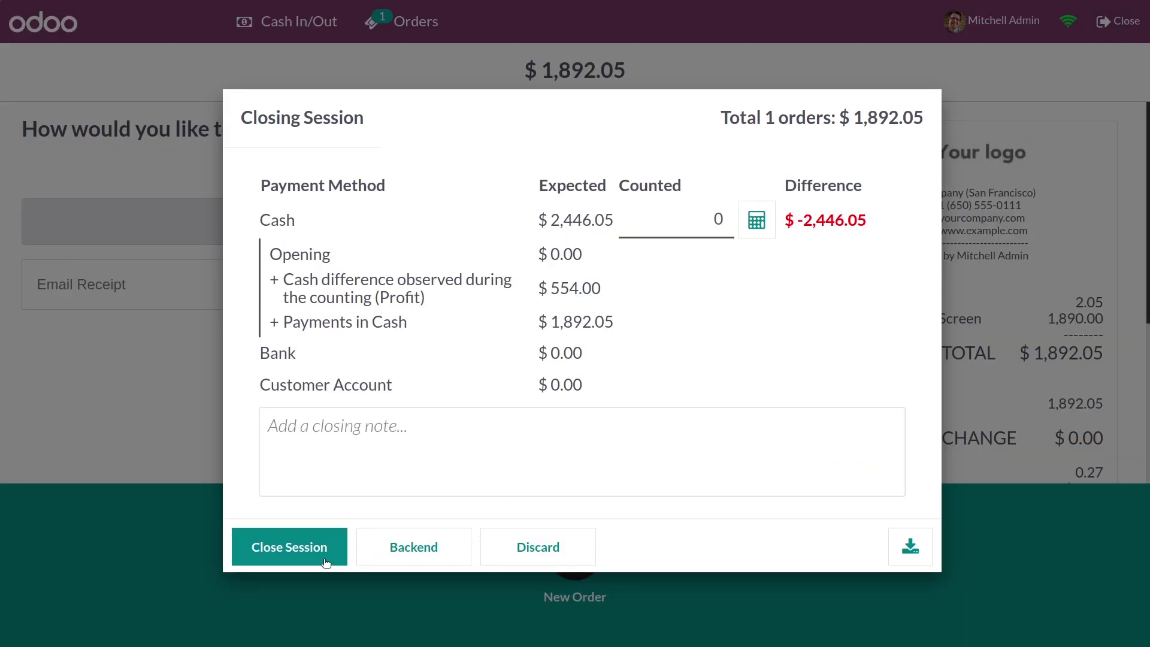
pyautogui.click(278, 551)
pyautogui.click(743, 391)
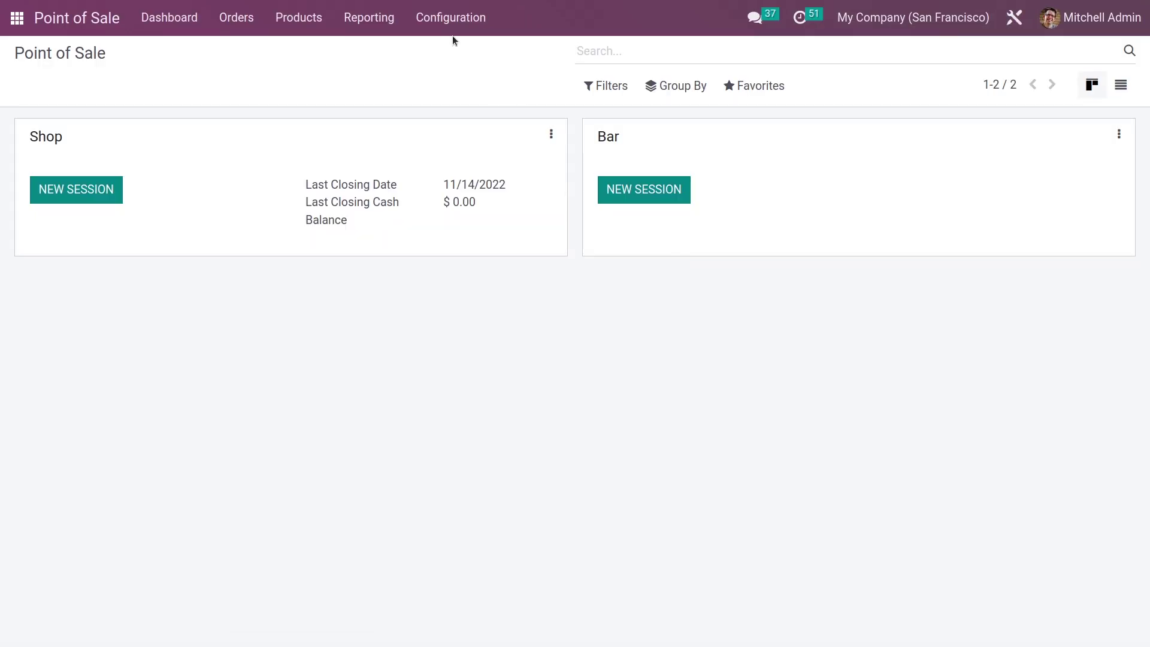
# In Point of Sale settings, turn off the Soft Drinks start category.
pyautogui.click(453, 24)
pyautogui.click(454, 63)
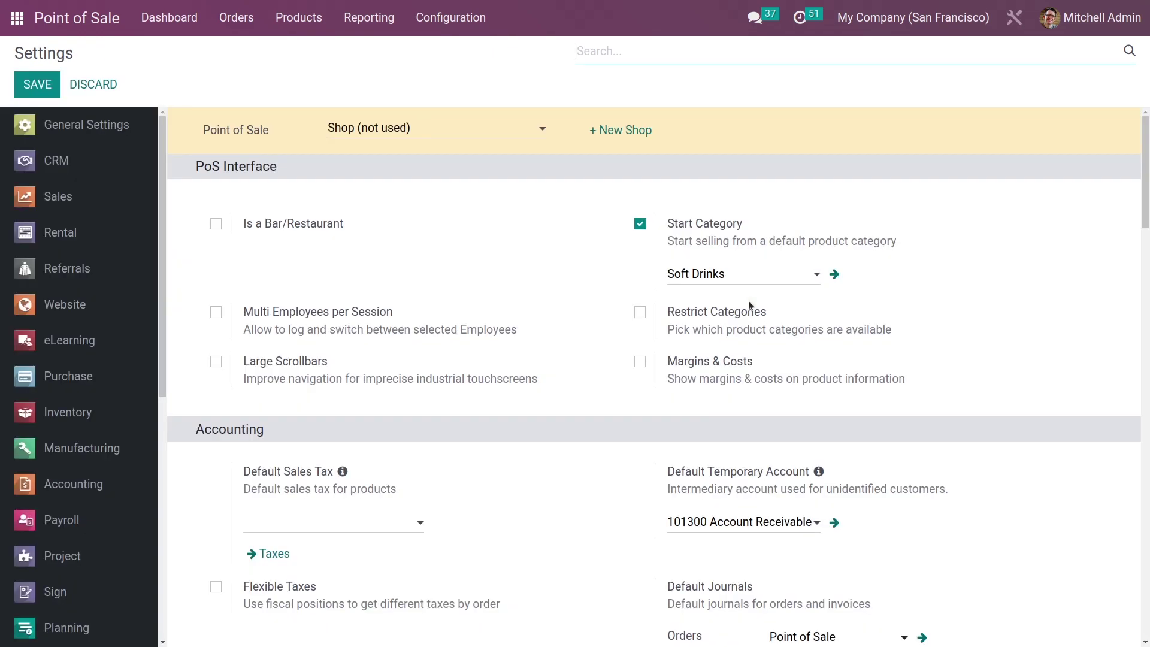
pyautogui.click(639, 225)
pyautogui.click(640, 225)
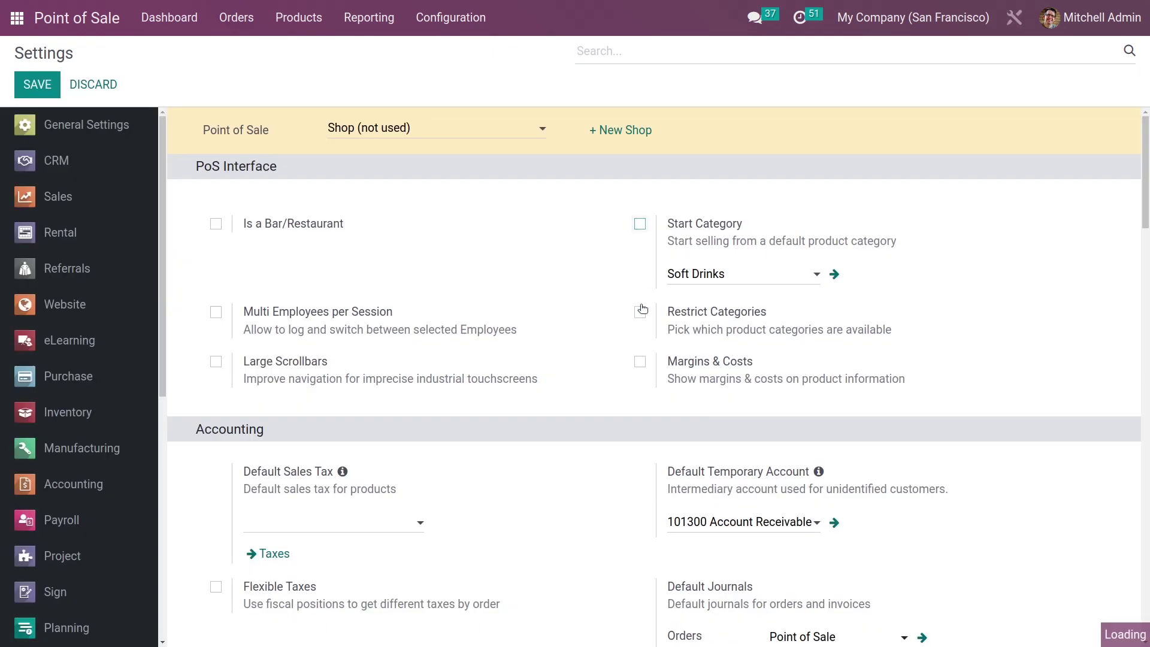
# Enable Restrict Categories and allow only Soft Drinks and Drinks.
pyautogui.click(641, 275)
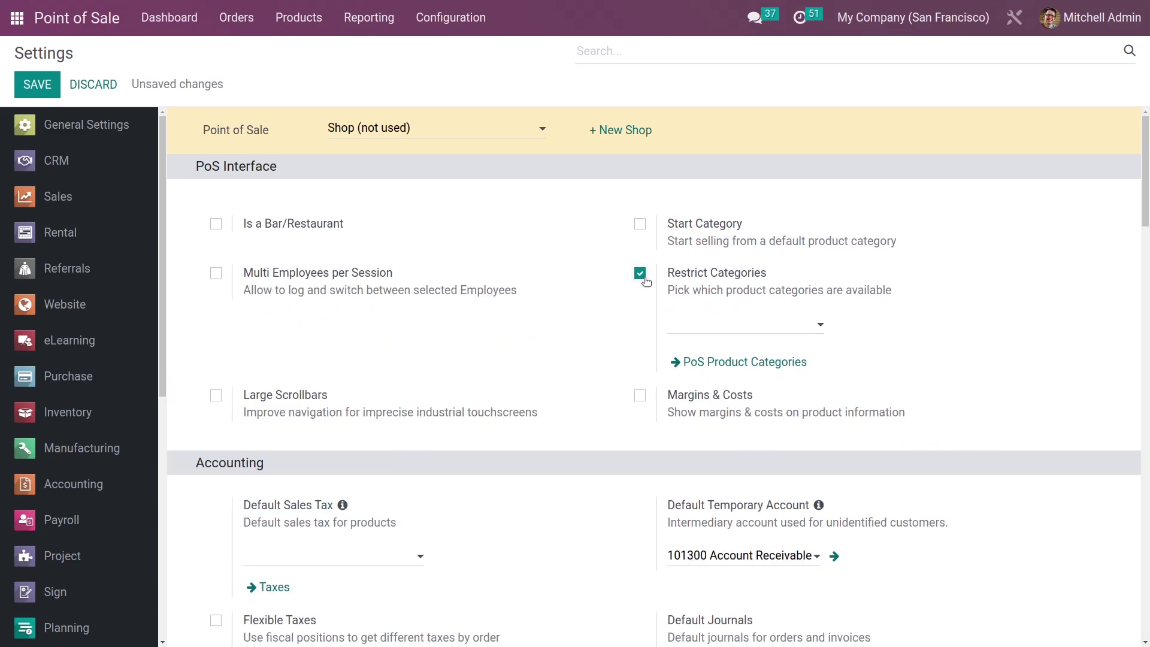
pyautogui.click(698, 327)
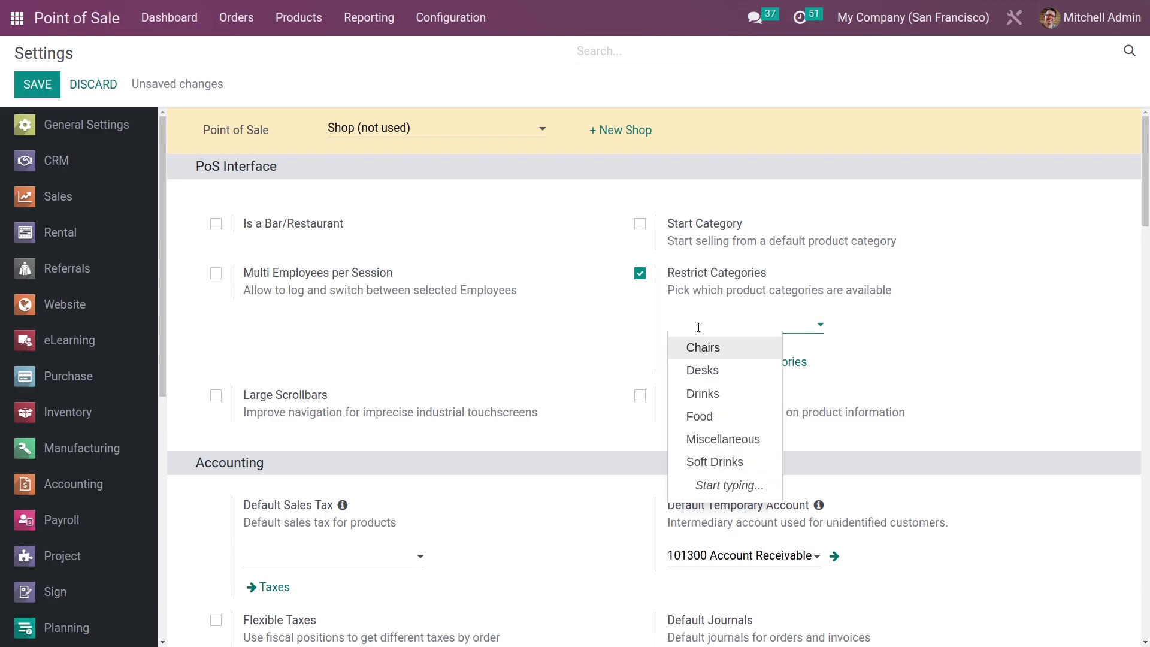
pyautogui.click(724, 461)
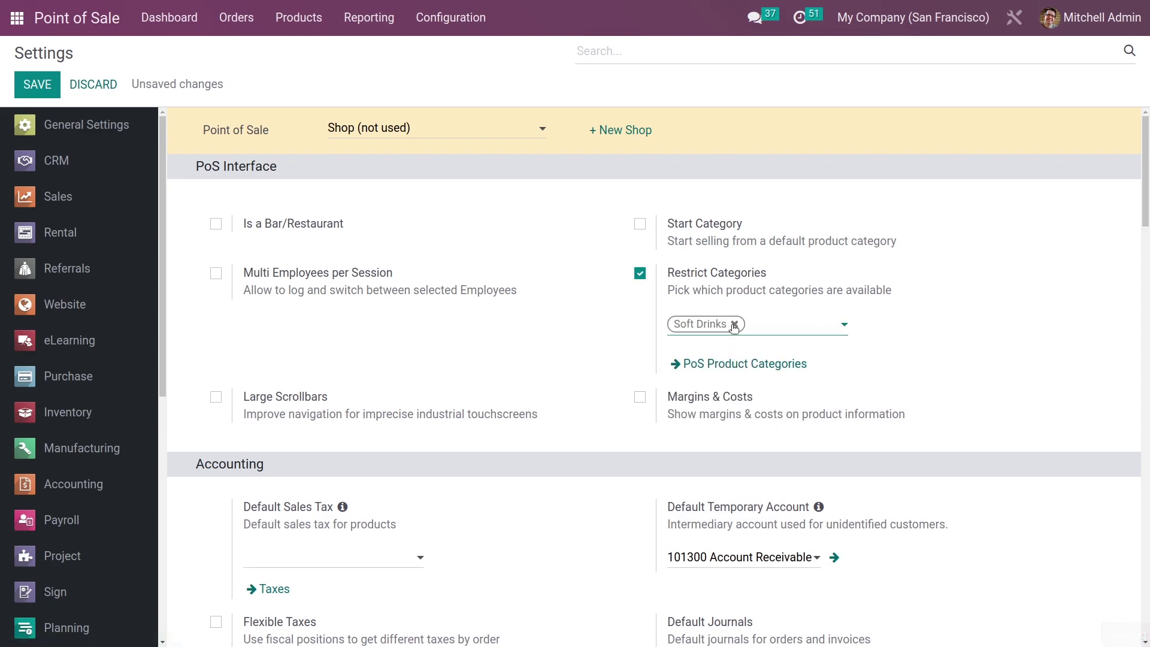
pyautogui.click(788, 330)
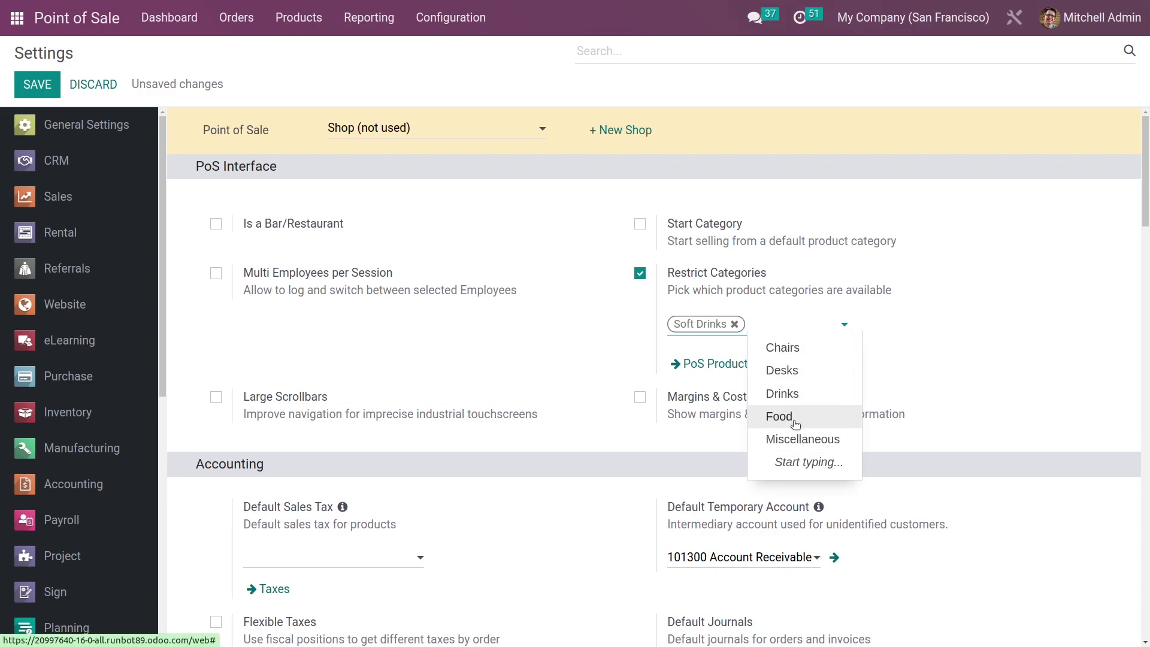
pyautogui.click(797, 396)
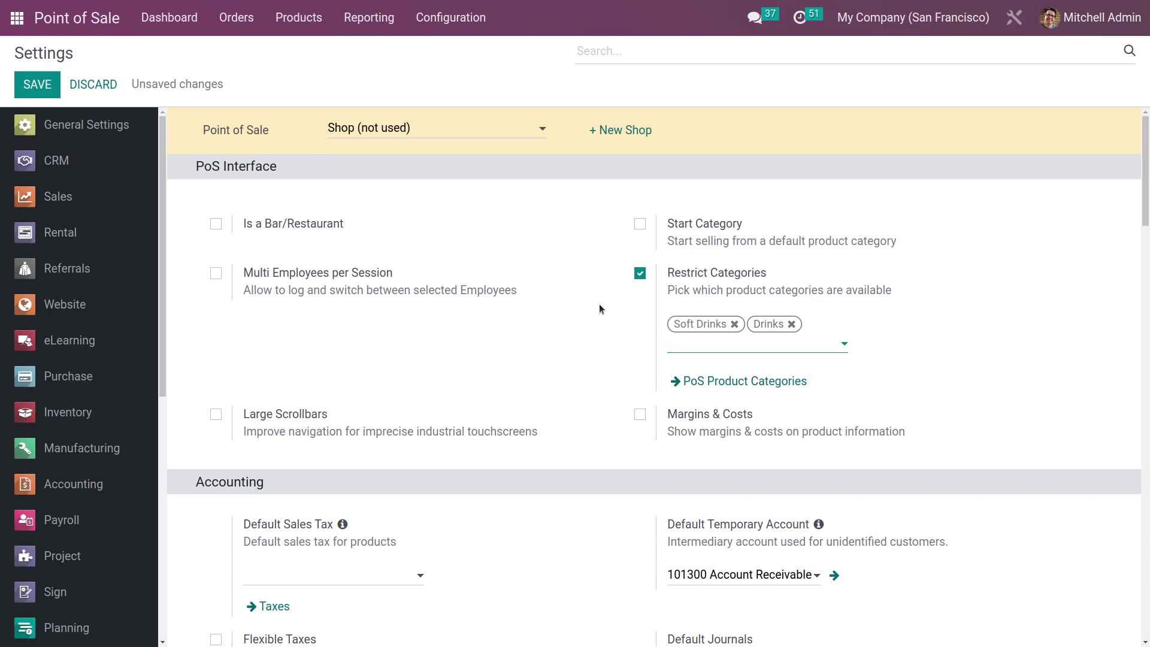
# Save the settings and start a new Shop session from the dashboard.
pyautogui.click(42, 90)
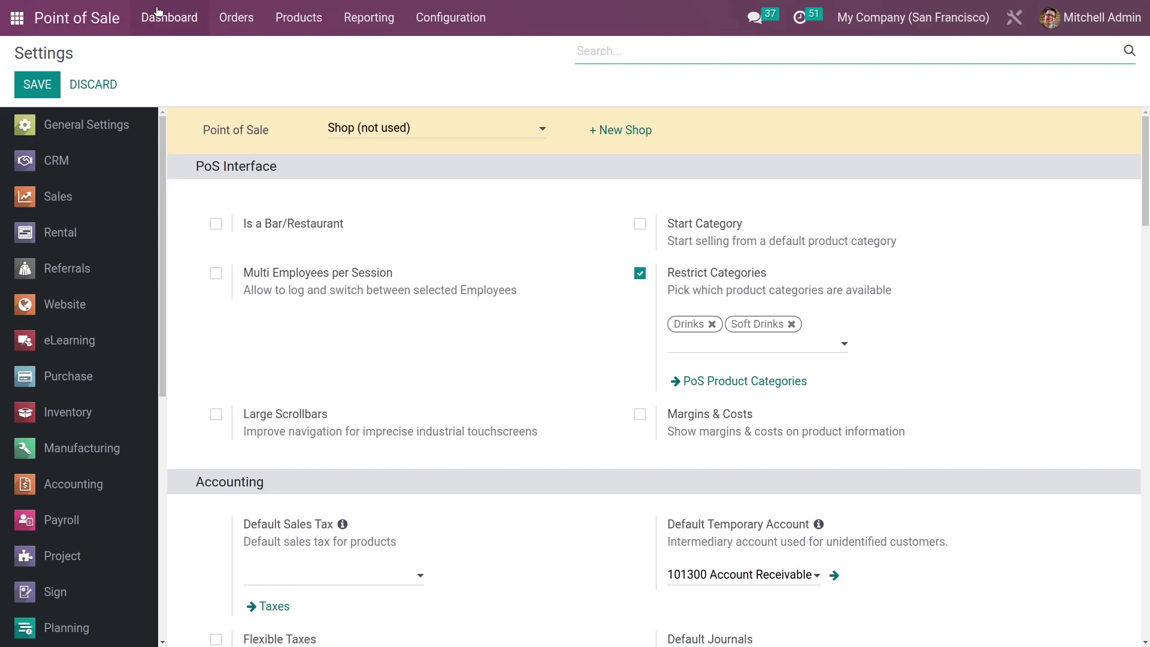
pyautogui.click(149, 30)
pyautogui.click(84, 189)
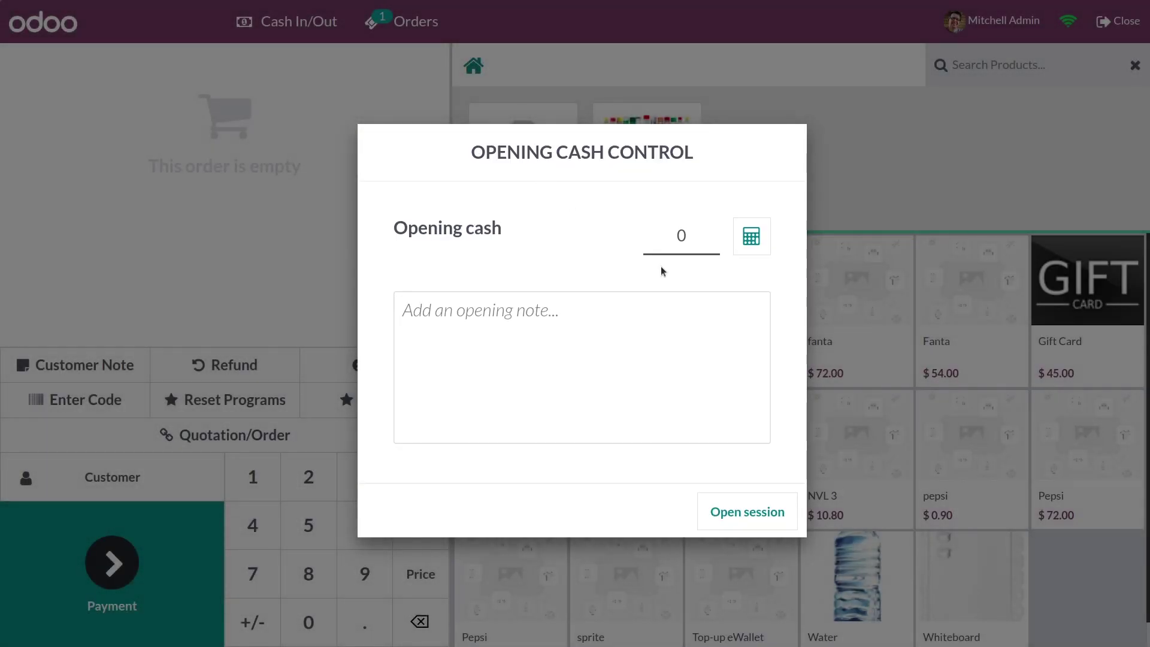
# Open the Shop session with 11 as the opening cash.
pyautogui.click(683, 246)
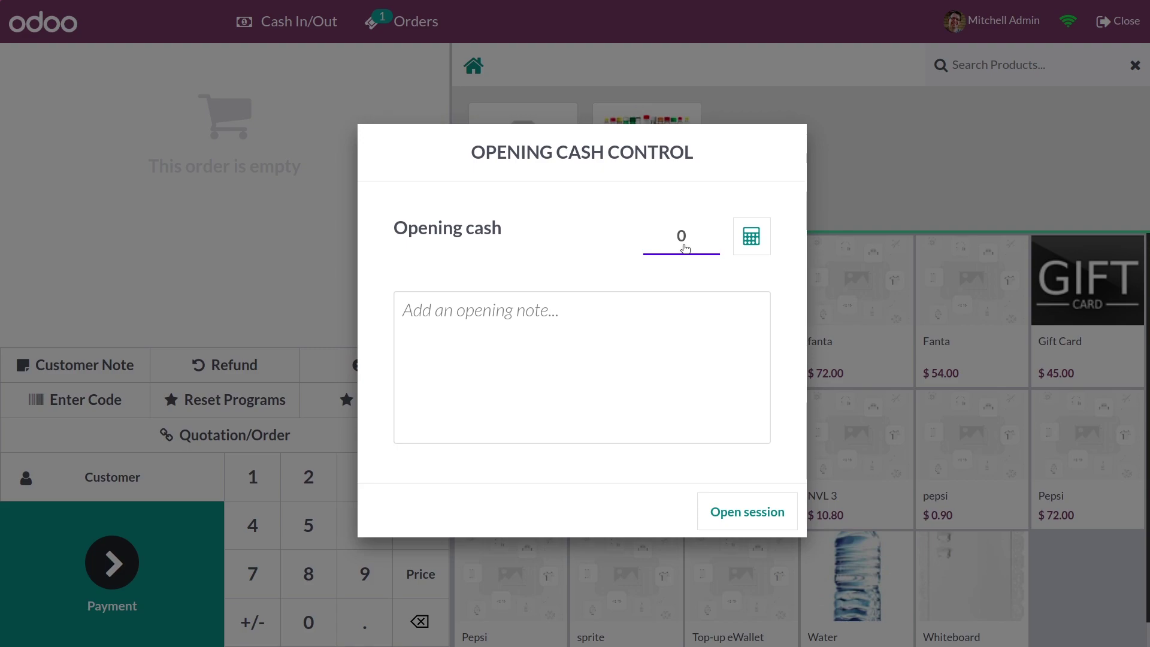
pyautogui.write('11')
pyautogui.click(723, 512)
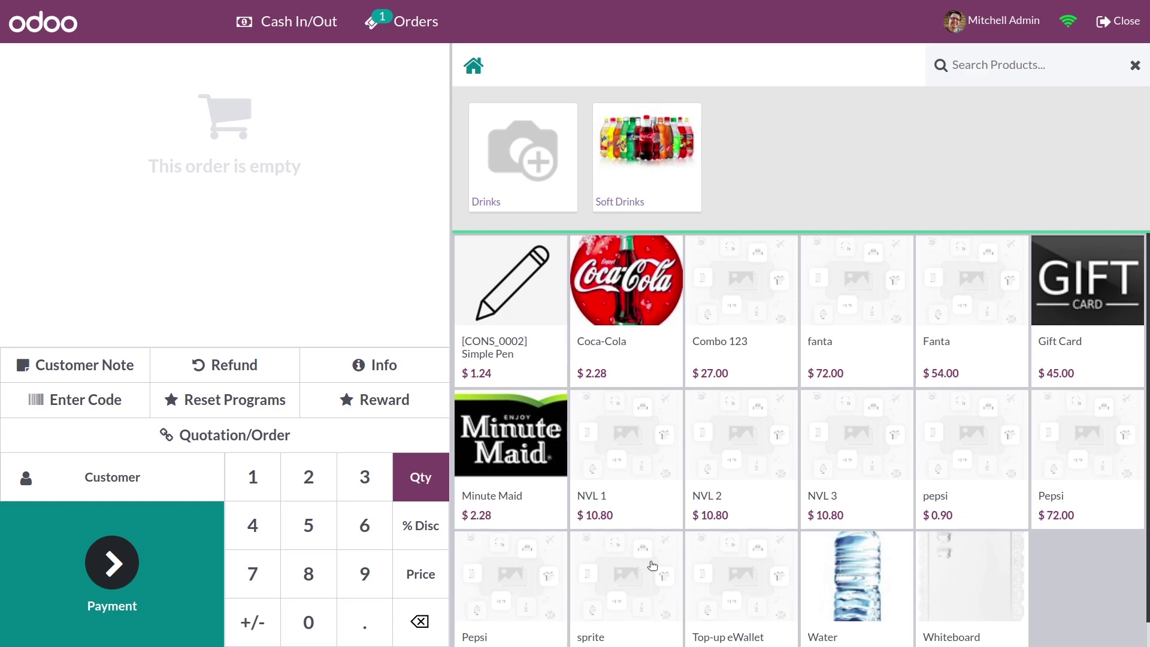
# Browse the Soft Drinks category to confirm it lists only fanta at $72.00.
pyautogui.scroll(-1, 709, 626)
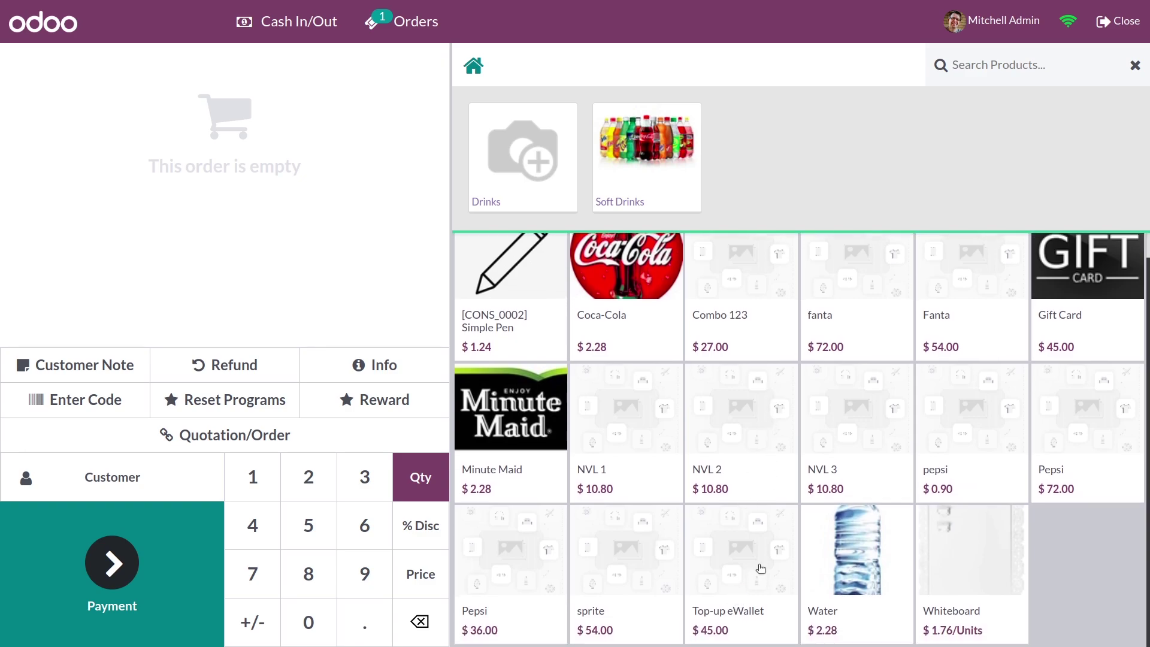
pyautogui.scroll(1, 761, 568)
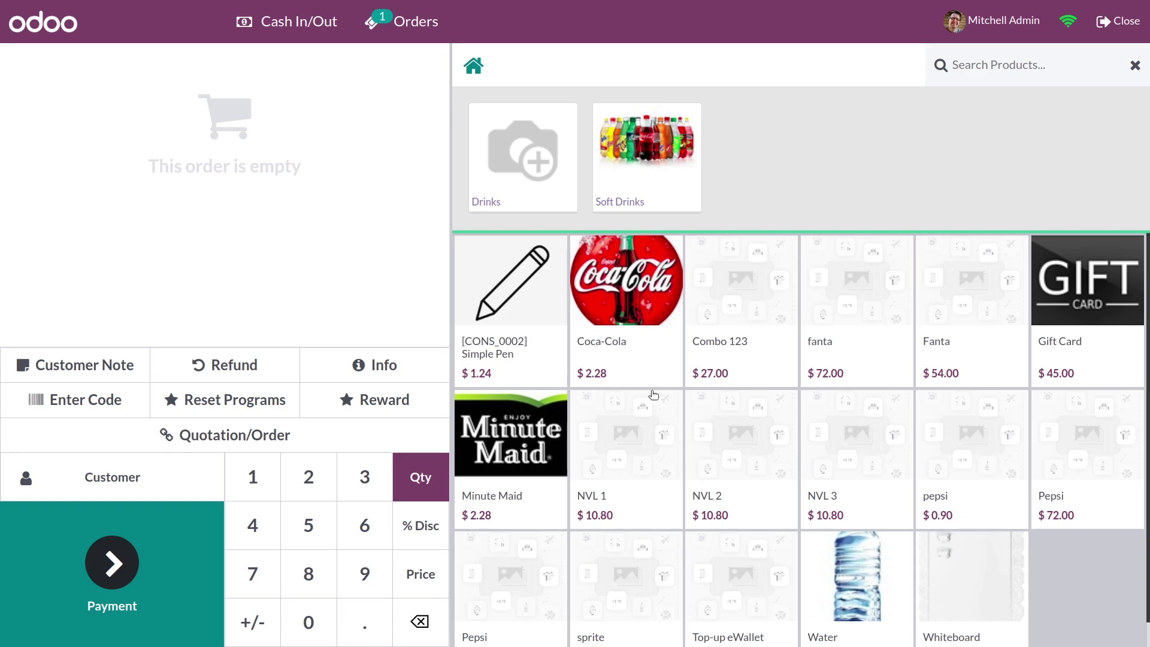
pyautogui.click(646, 141)
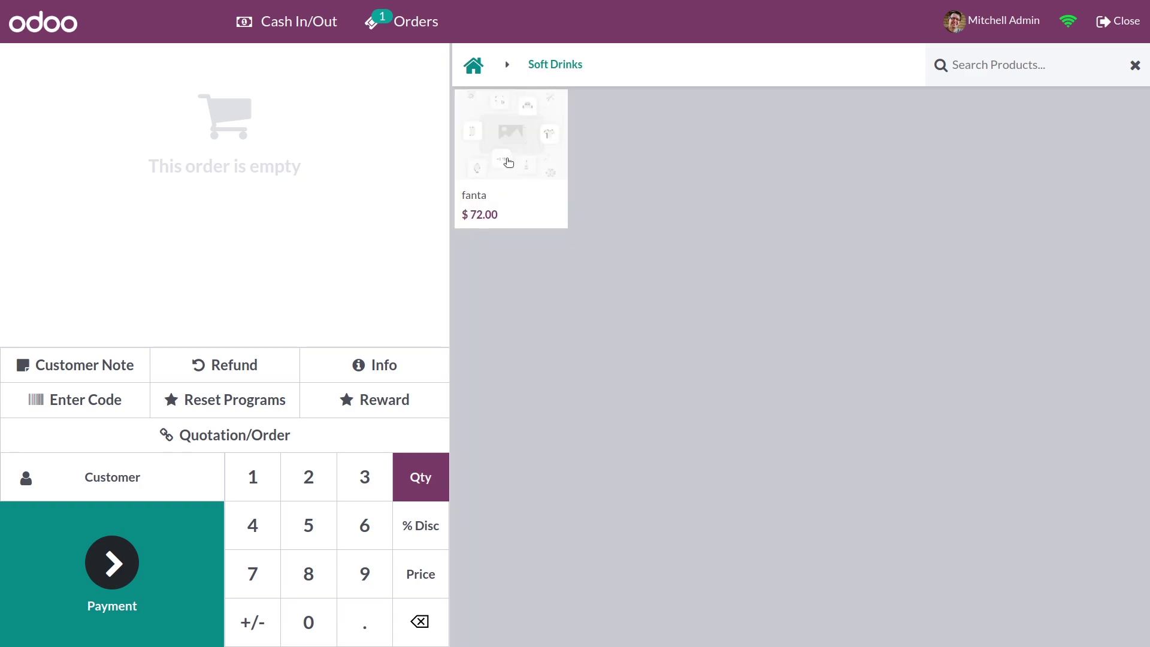